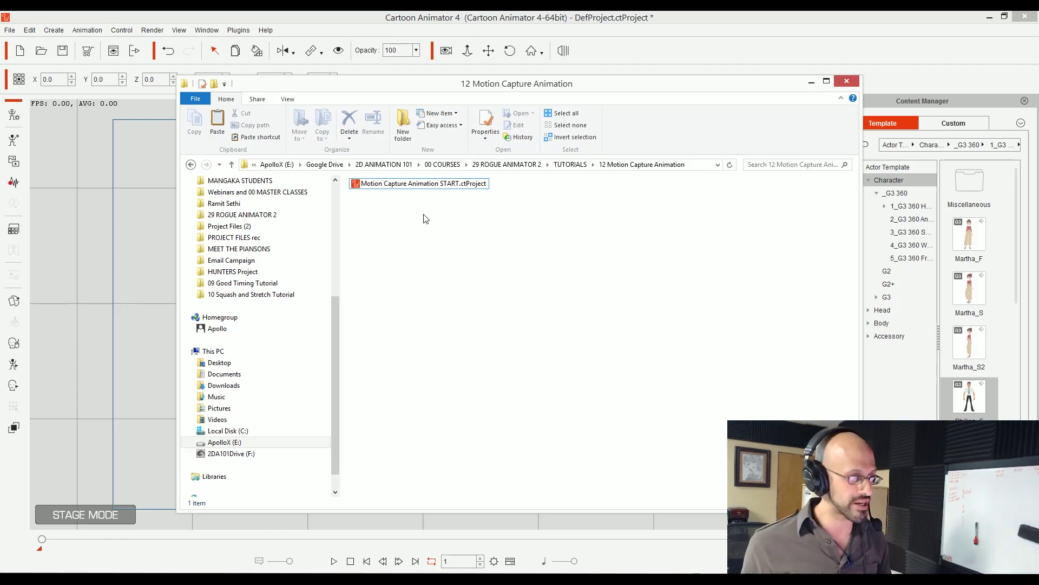
Step: Copy the full path of the 12 Motion Capture Animation folder holding the START project
{"action": "left_click", "coordinate": [414, 184]}
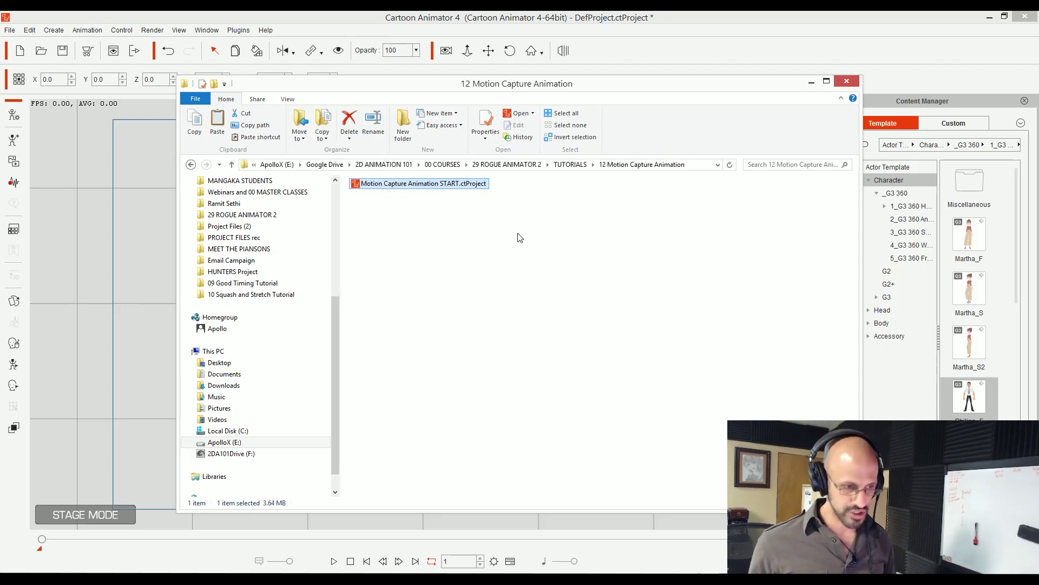
{"action": "left_click", "coordinate": [696, 164]}
{"action": "key", "text": "ctrl+c"}
{"action": "left_click", "coordinate": [532, 294]}
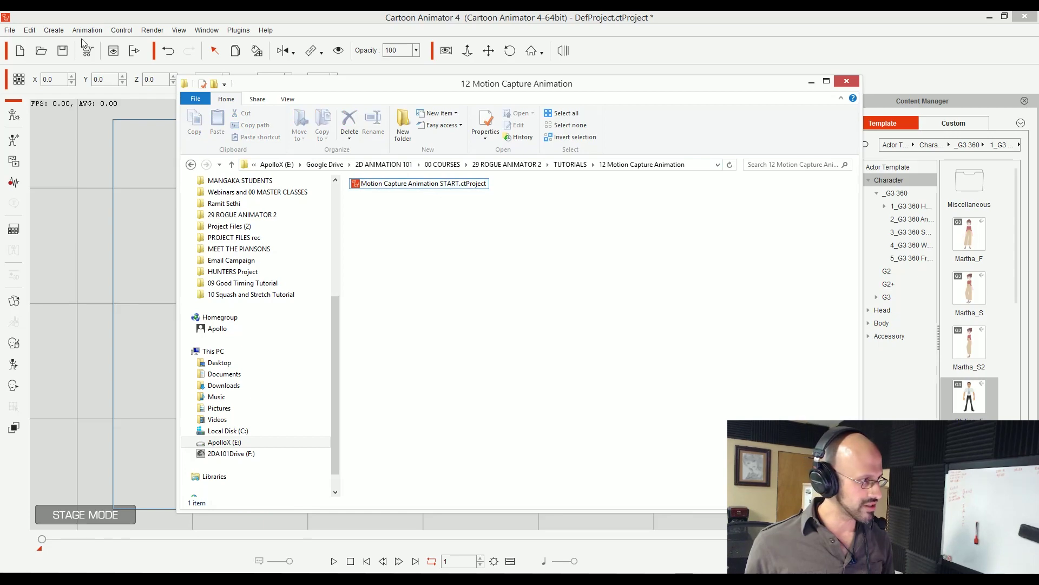
Step: Open 'Motion Capture Animation START.ctProject' from the pasted folder path without saving the default project
{"action": "left_click", "coordinate": [45, 54]}
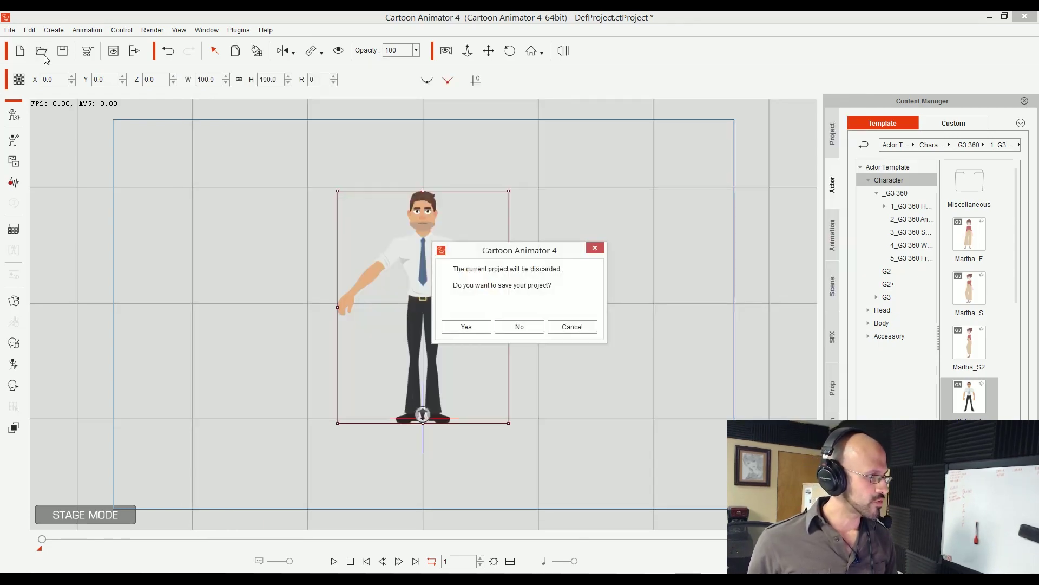
{"action": "left_click", "coordinate": [524, 327]}
{"action": "key", "text": "ctrl+v"}
{"action": "key", "text": "Return"}
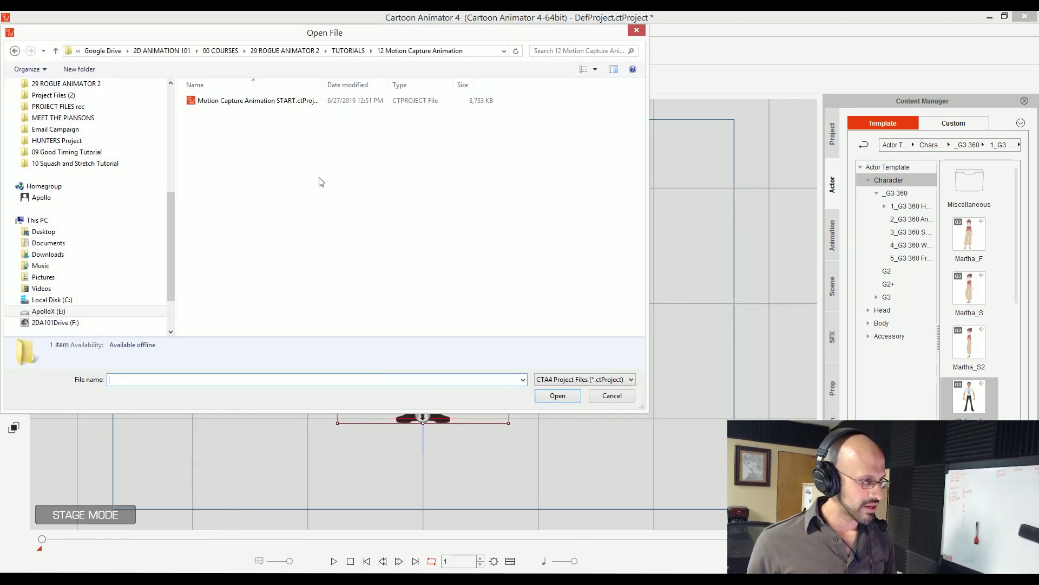
{"action": "left_click", "coordinate": [218, 102]}
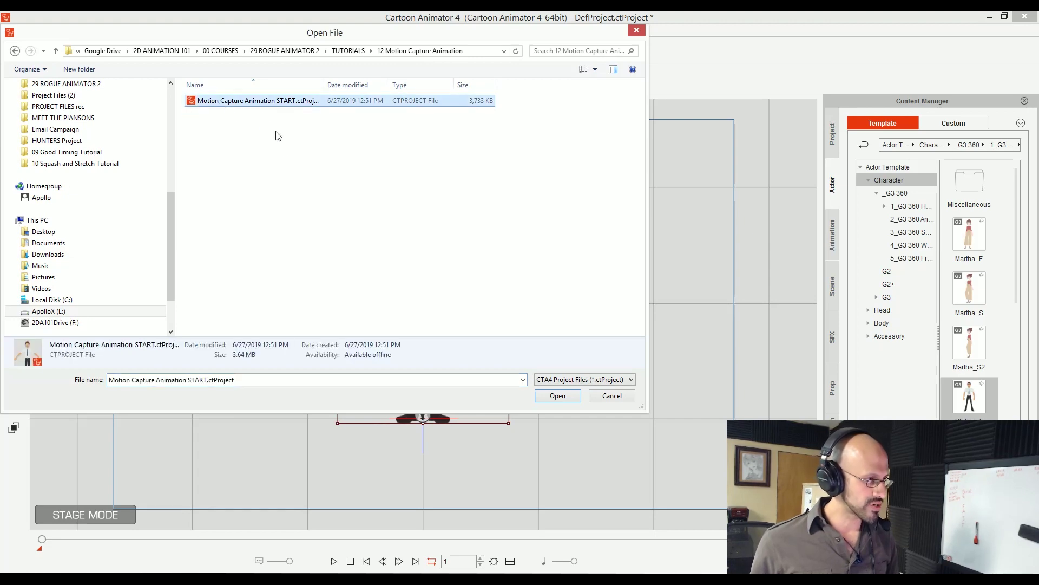
{"action": "key", "text": "Return"}
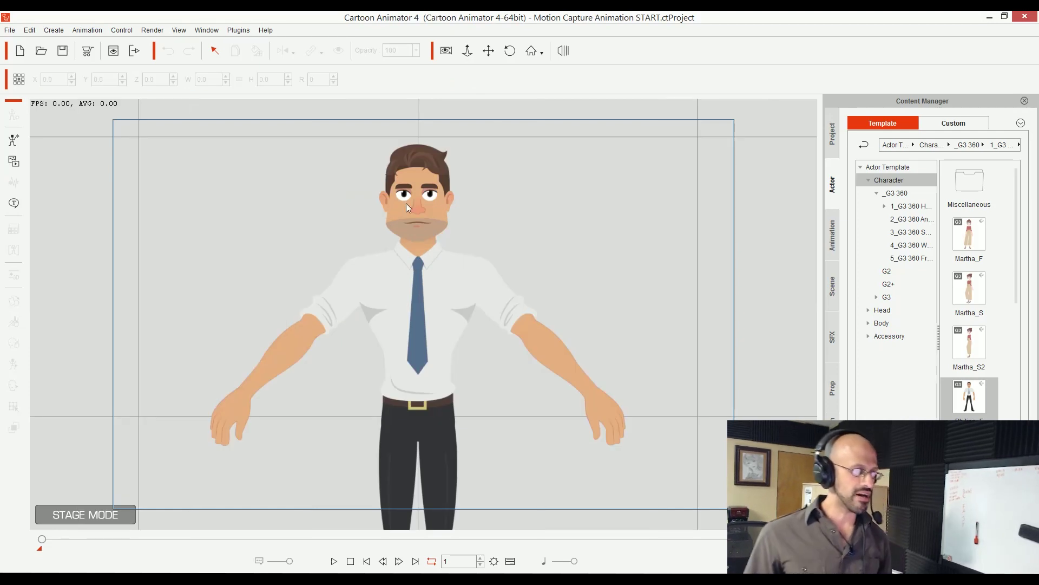
{"action": "left_click", "coordinate": [452, 277]}
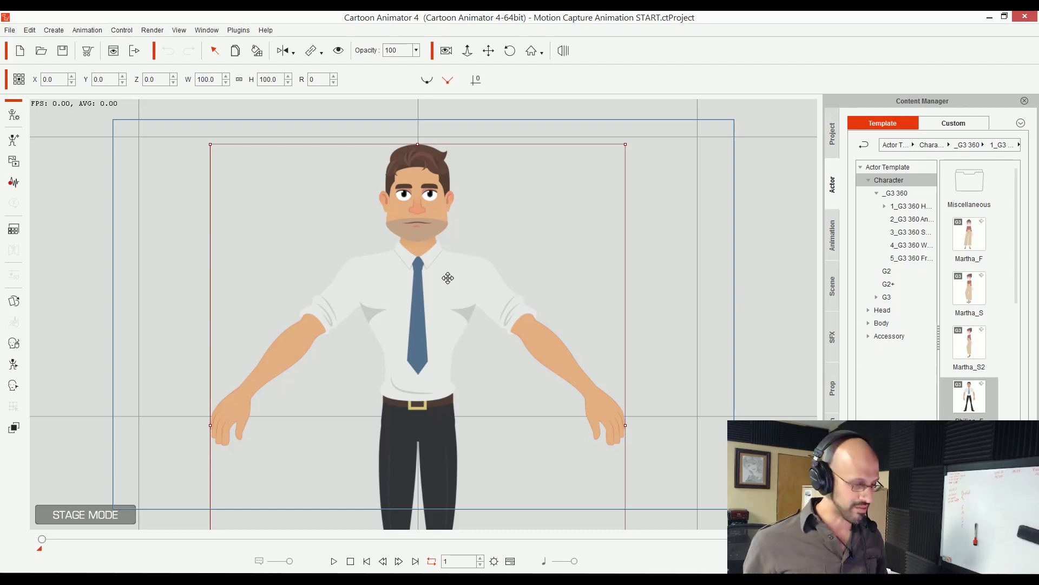
Step: Go to 2d101.com/ca4 and review the trial contents, highlighting the Face3D Profile item
{"action": "key", "text": "alt+Tab"}
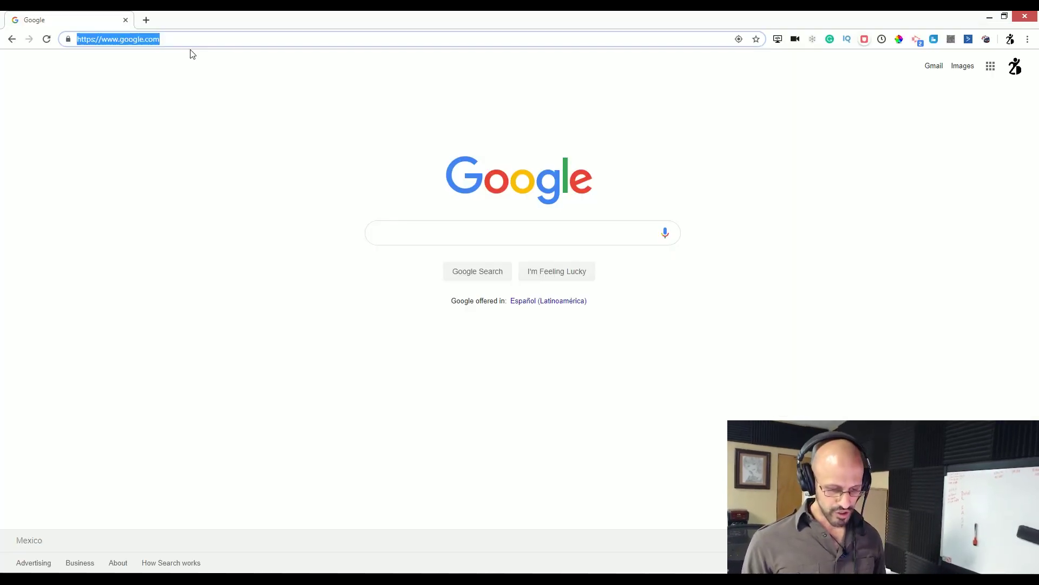
{"action": "type", "text": "2d101.com/ca4"}
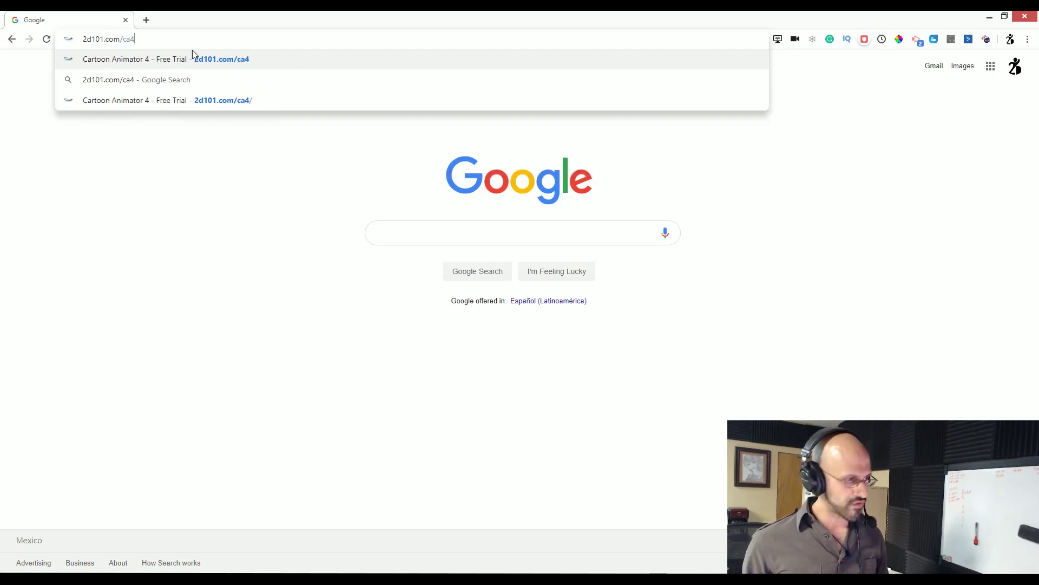
{"action": "key", "text": "Return"}
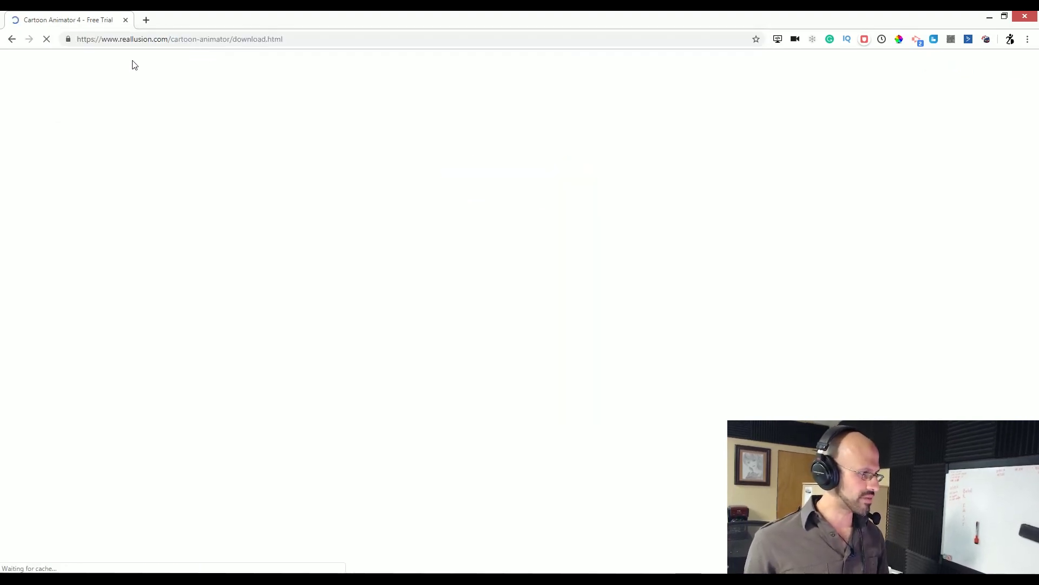
{"action": "scroll", "coordinate": [427, 271], "scroll_direction": "down", "scroll_amount": 8}
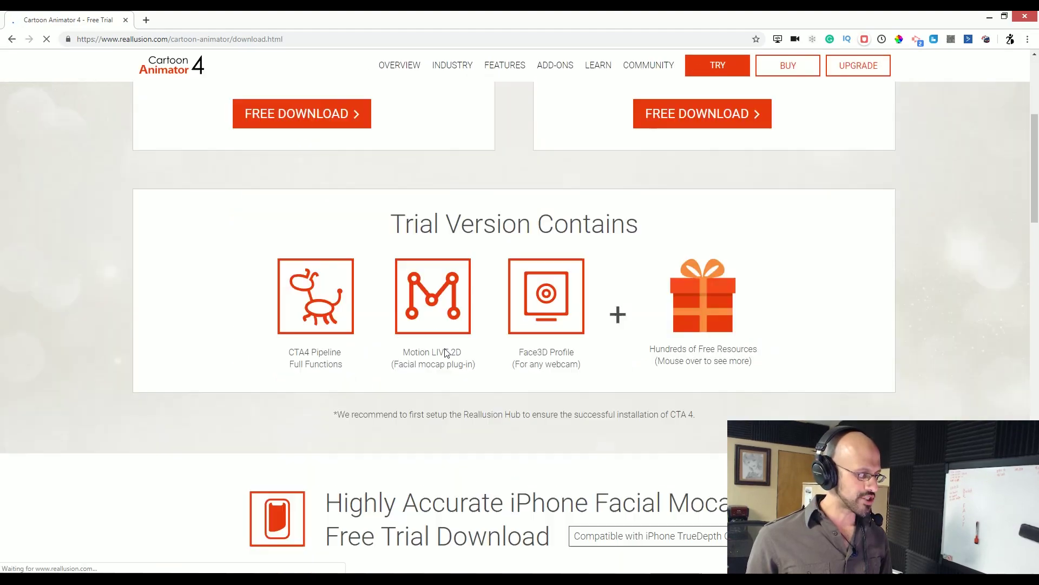
{"action": "scroll", "coordinate": [431, 217], "scroll_direction": "up", "scroll_amount": 4}
{"action": "scroll", "coordinate": [432, 233], "scroll_direction": "up", "scroll_amount": 4}
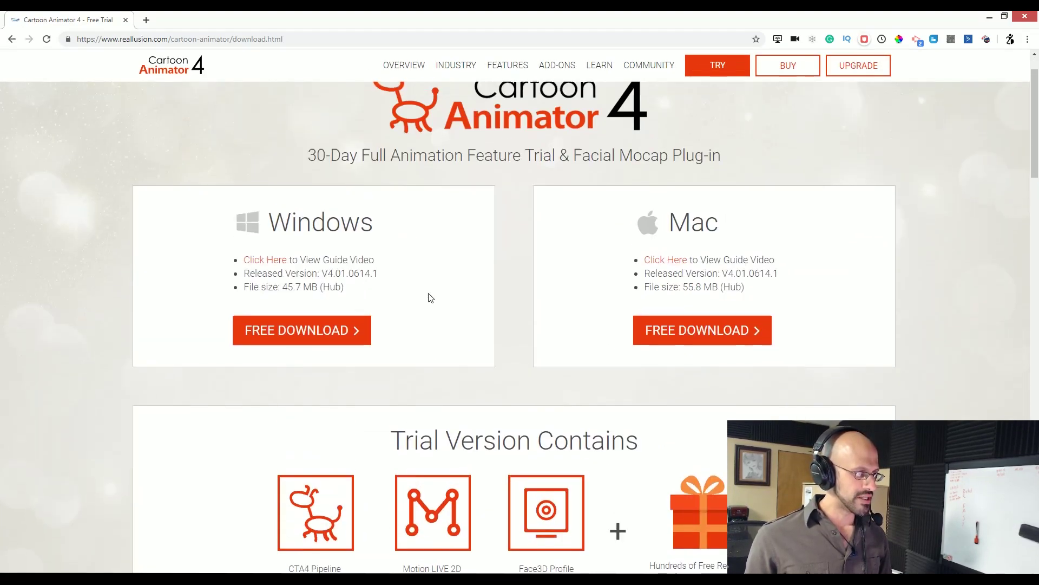
{"action": "scroll", "coordinate": [390, 346], "scroll_direction": "down", "scroll_amount": 4}
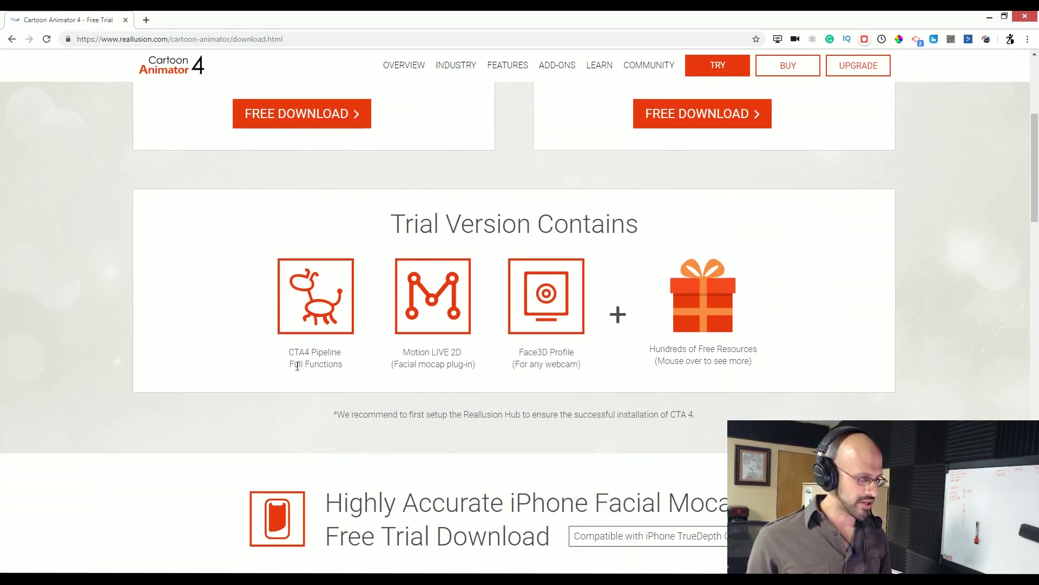
{"action": "left_click_drag", "start_coordinate": [401, 353], "coordinate": [577, 356]}
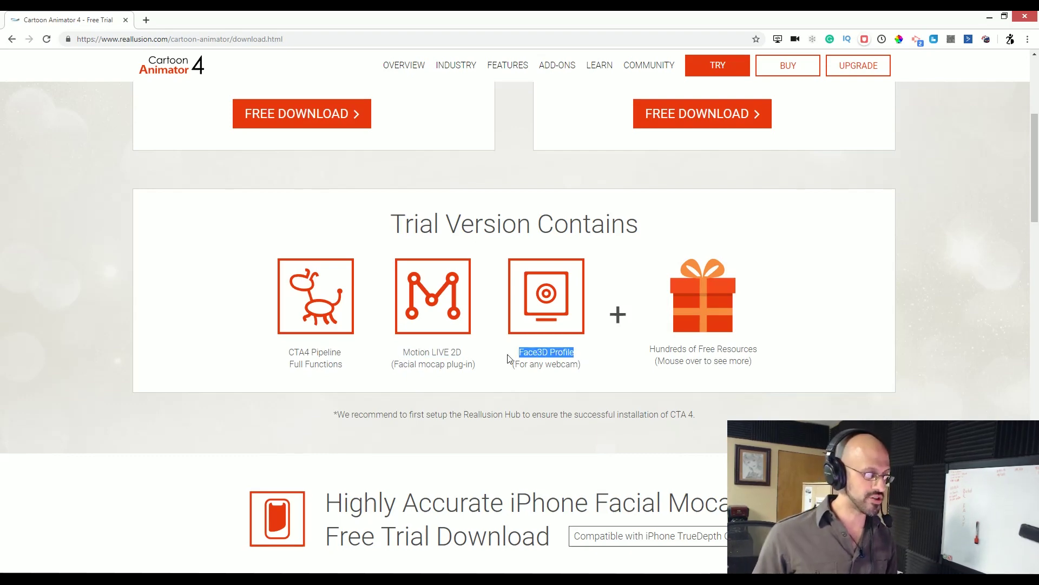
{"action": "scroll", "coordinate": [518, 339], "scroll_direction": "up", "scroll_amount": 5}
{"action": "scroll", "coordinate": [517, 339], "scroll_direction": "down", "scroll_amount": 4}
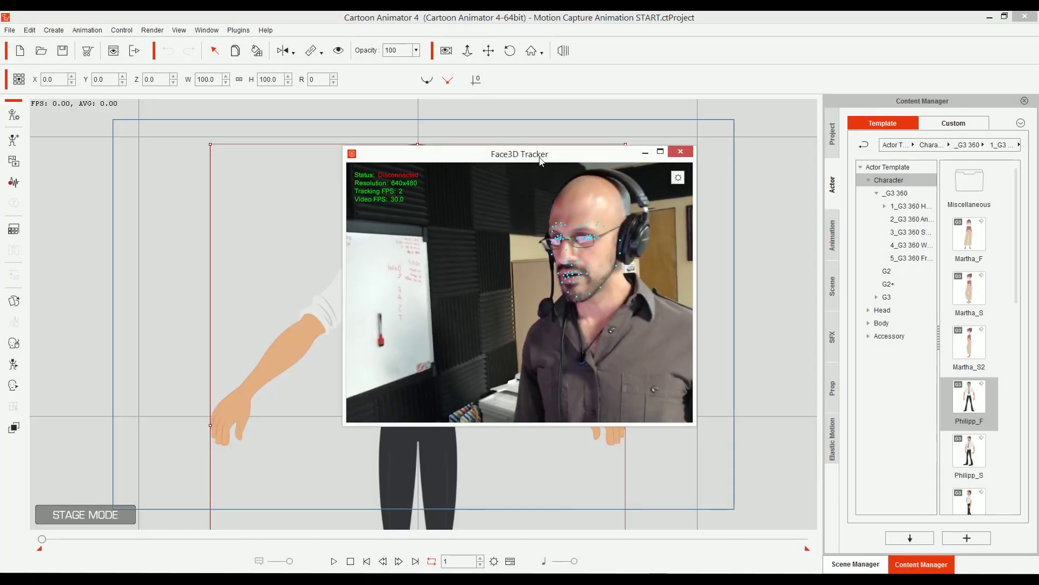
Step: Restore down Cartoon Animator and move the Face3D Tracker window to the top-right beside it
{"action": "left_click_drag", "start_coordinate": [540, 159], "coordinate": [665, 119]}
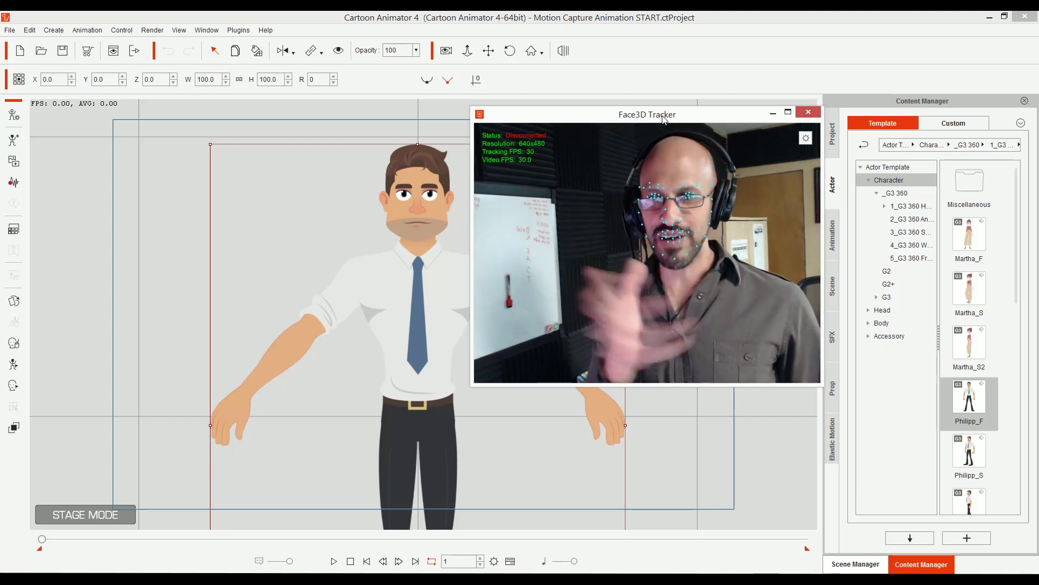
{"action": "left_click_drag", "start_coordinate": [730, 119], "coordinate": [861, 73]}
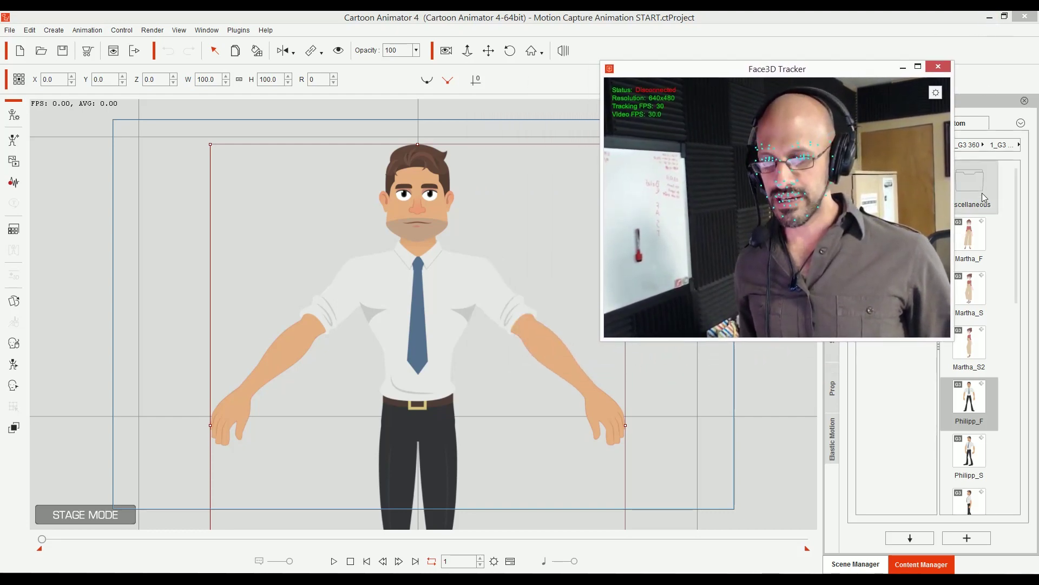
{"action": "left_click", "coordinate": [758, 15]}
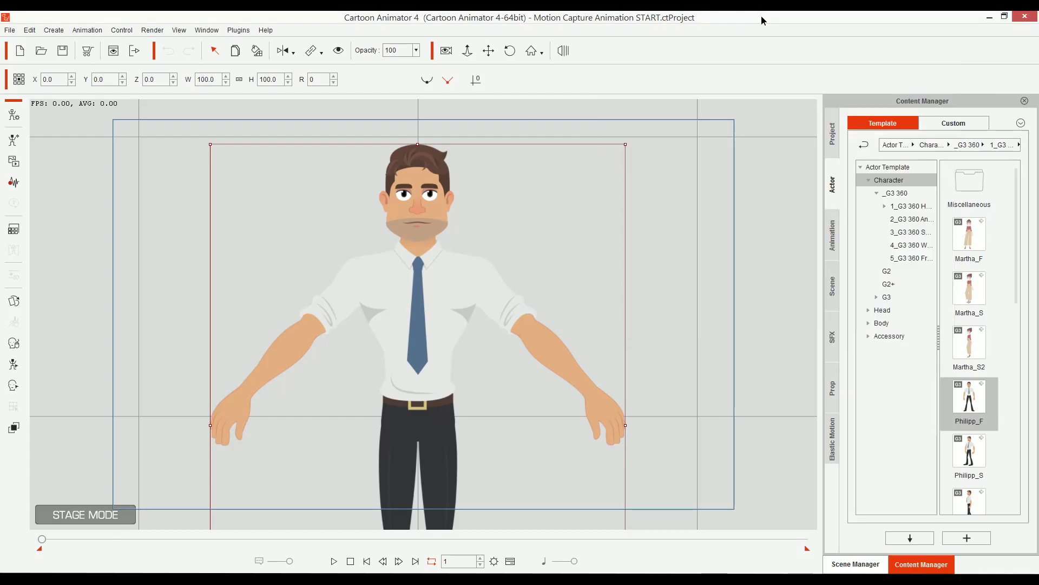
{"action": "left_click", "coordinate": [1003, 17]}
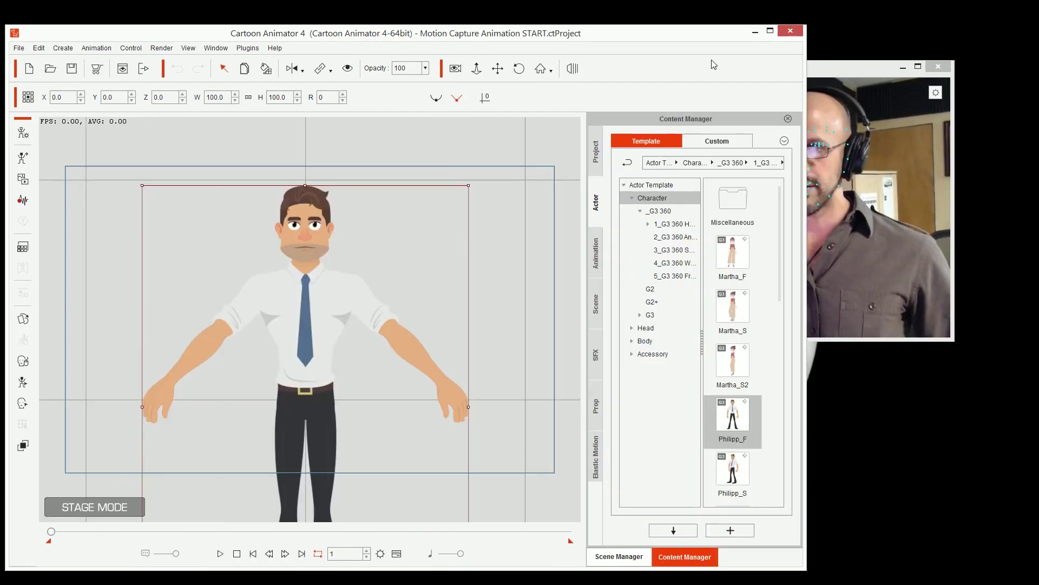
{"action": "mouse_move", "coordinate": [669, 37]}
{"action": "left_mouse_down"}
{"action": "mouse_move", "coordinate": [651, 31]}
{"action": "mouse_move", "coordinate": [667, 30]}
{"action": "left_mouse_up"}
{"action": "left_click", "coordinate": [869, 71]}
{"action": "left_click_drag", "start_coordinate": [869, 71], "coordinate": [948, 31]}
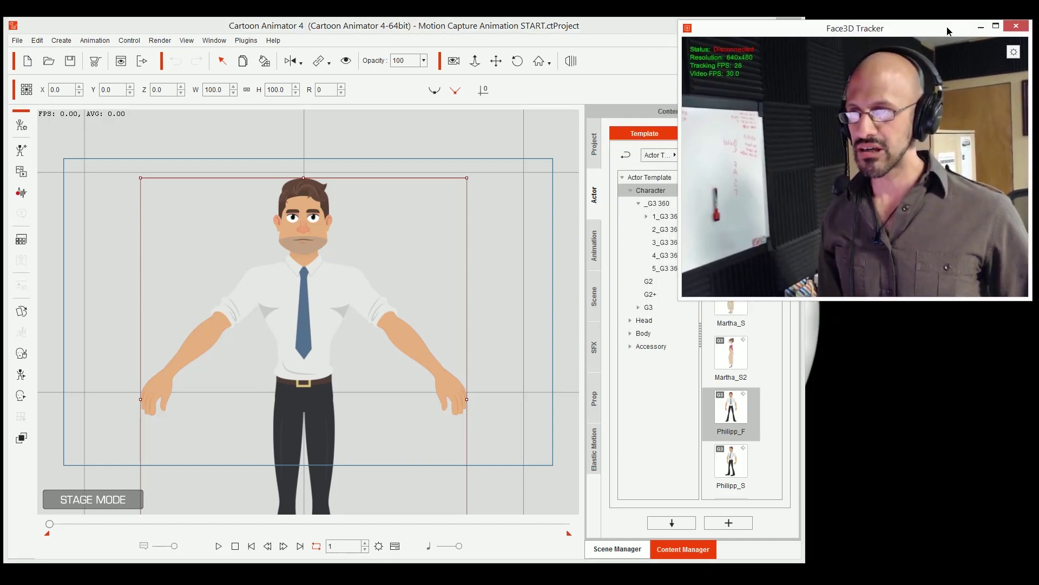
{"action": "left_click", "coordinate": [544, 31]}
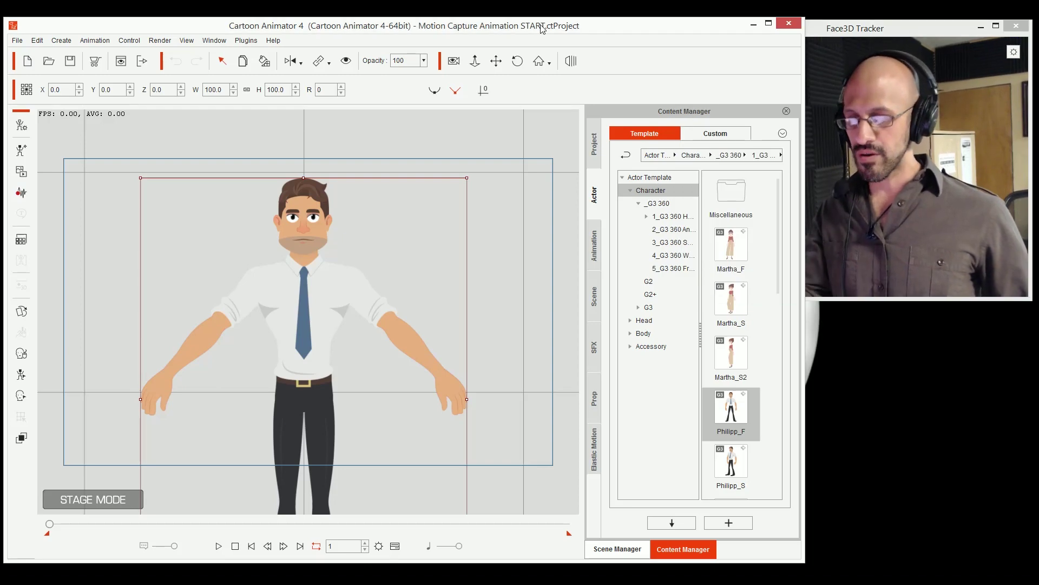
Step: Open the Motion LIVE 2D plugin from the Plugins menu
{"action": "left_click", "coordinate": [250, 41]}
{"action": "mouse_move", "coordinate": [292, 57]}
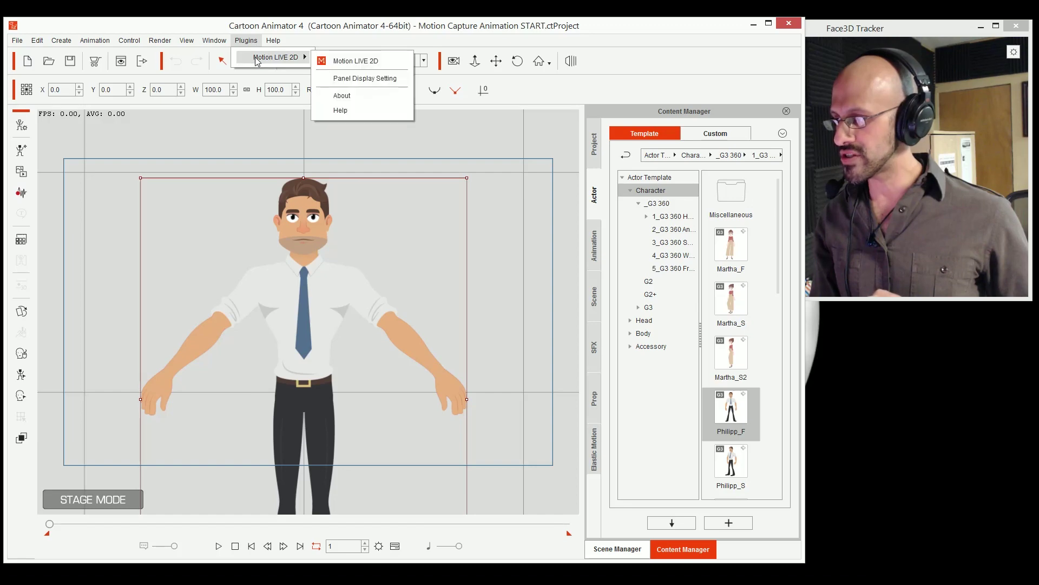
{"action": "left_click", "coordinate": [339, 61]}
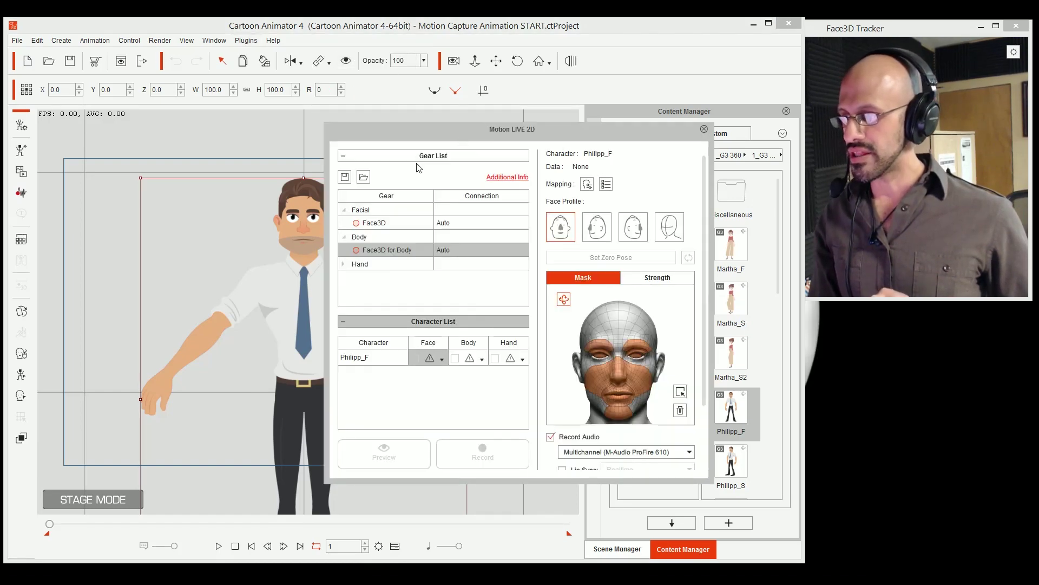
Step: Arrange the Motion LIVE 2D panel, narrowed main window and enlarged tracker window side by side
{"action": "left_click_drag", "start_coordinate": [414, 135], "coordinate": [731, 224]}
{"action": "left_click_drag", "start_coordinate": [803, 154], "coordinate": [643, 154]}
{"action": "left_click_drag", "start_coordinate": [706, 210], "coordinate": [707, 233]}
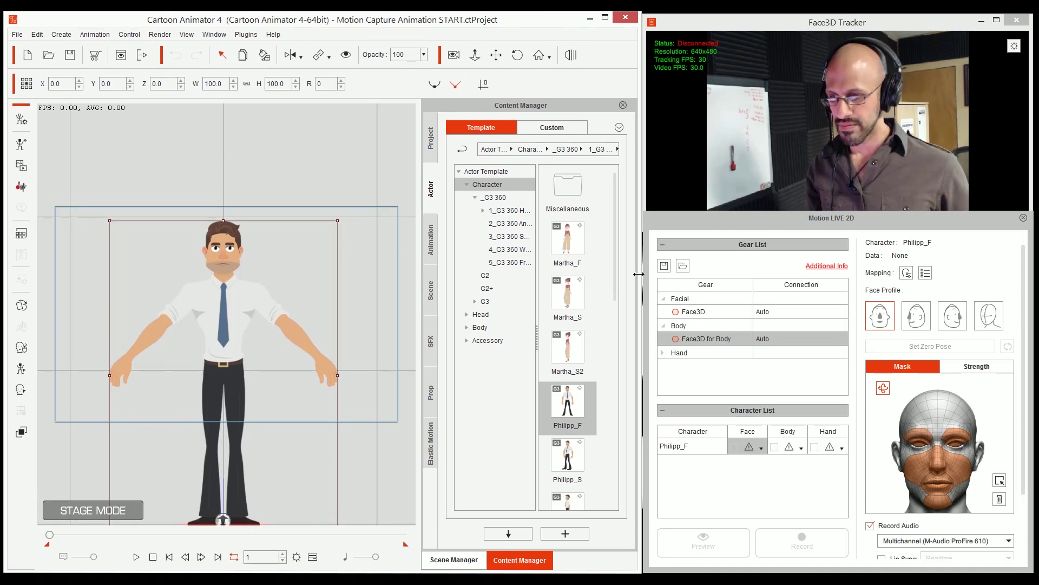
{"action": "left_click_drag", "start_coordinate": [640, 275], "coordinate": [645, 275]}
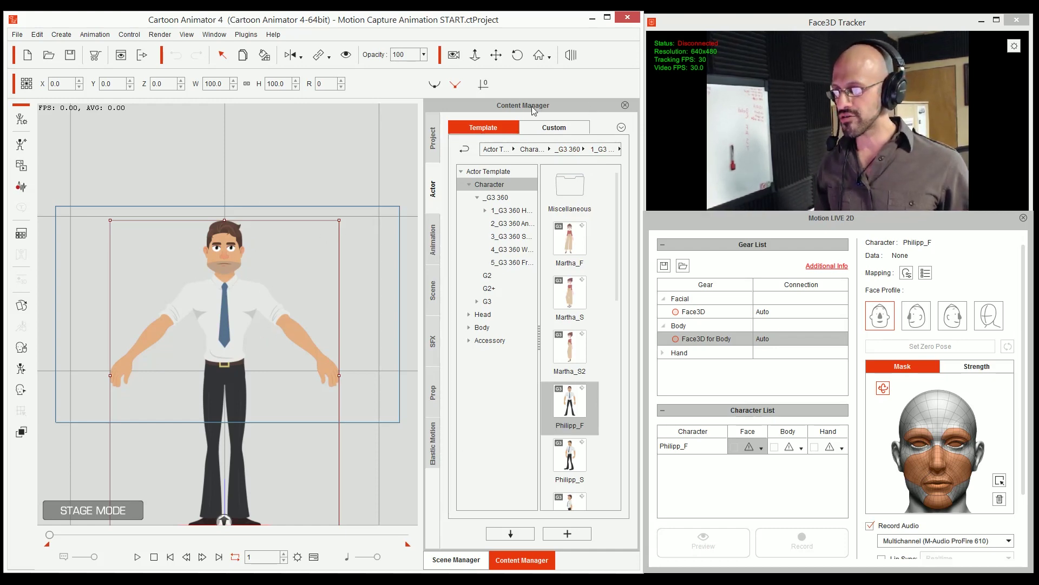
Step: Hide the Content Manager and Scene Manager (F4/F5) and zoom the stage in on Philipp
{"action": "left_click", "coordinate": [625, 106]}
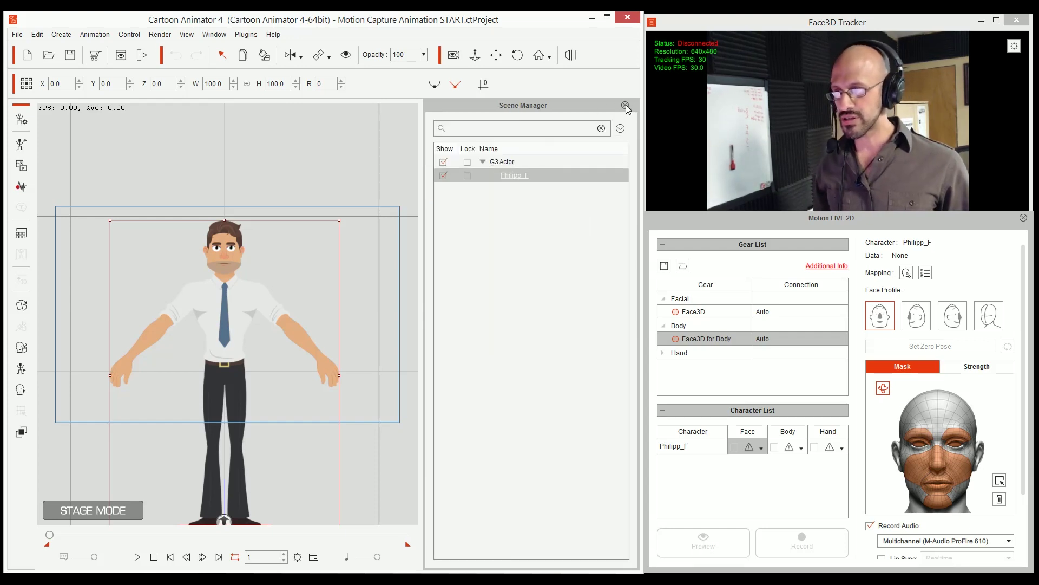
{"action": "left_click", "coordinate": [625, 105]}
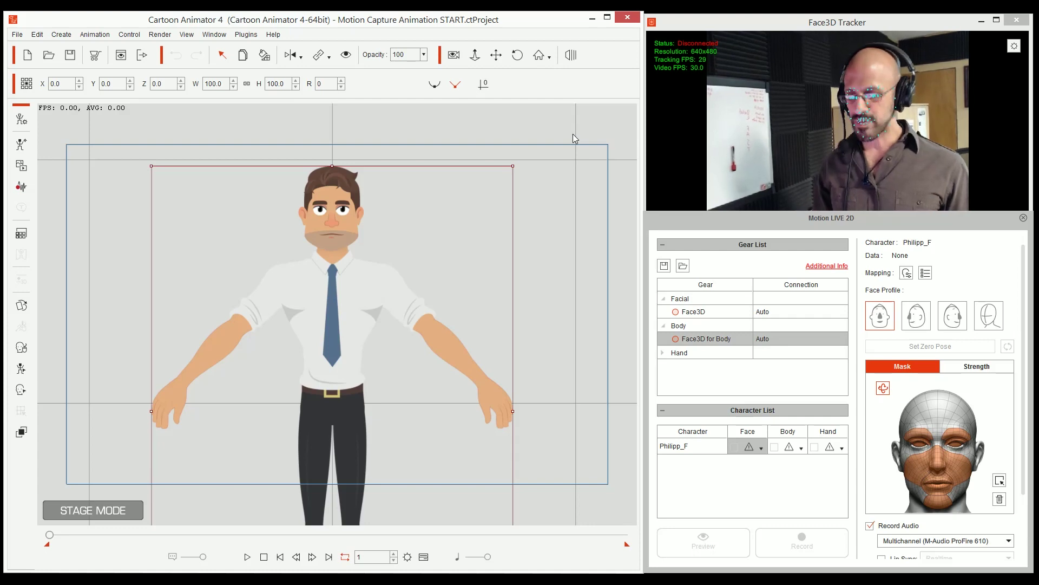
{"action": "key", "text": "F4"}
{"action": "key", "text": "F5"}
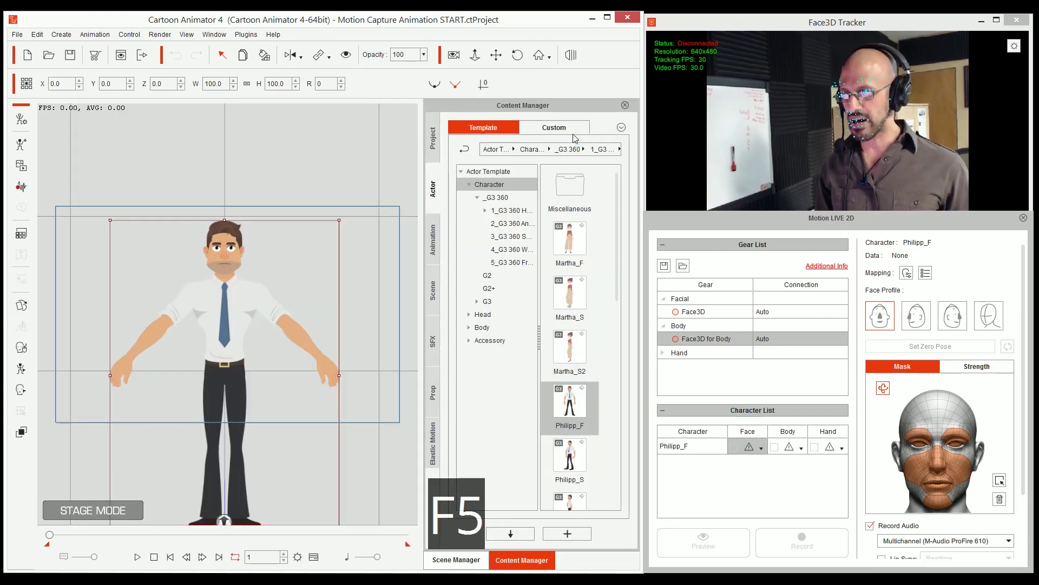
{"action": "key", "text": "F4"}
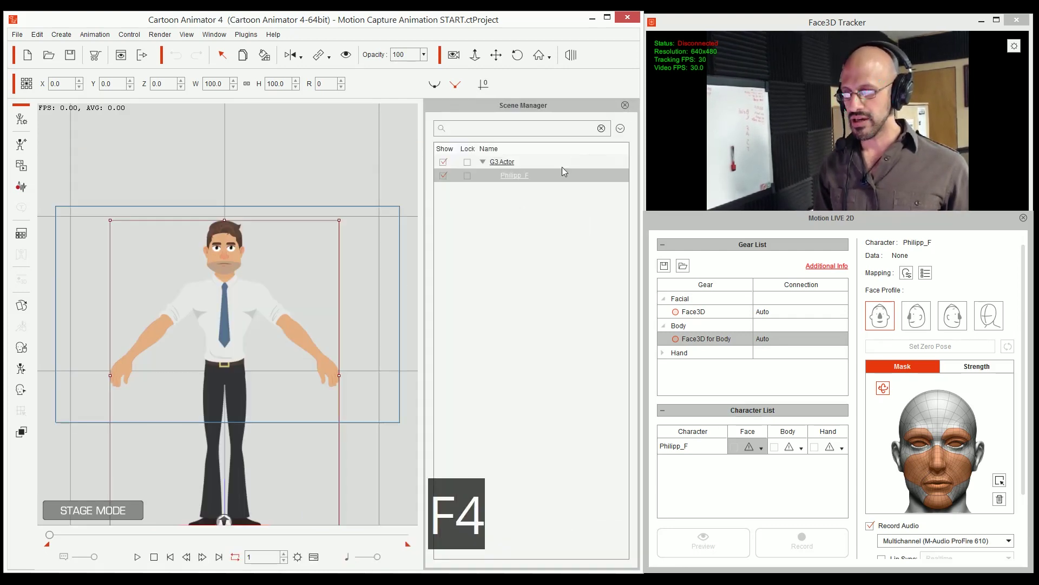
{"action": "key", "text": "F5"}
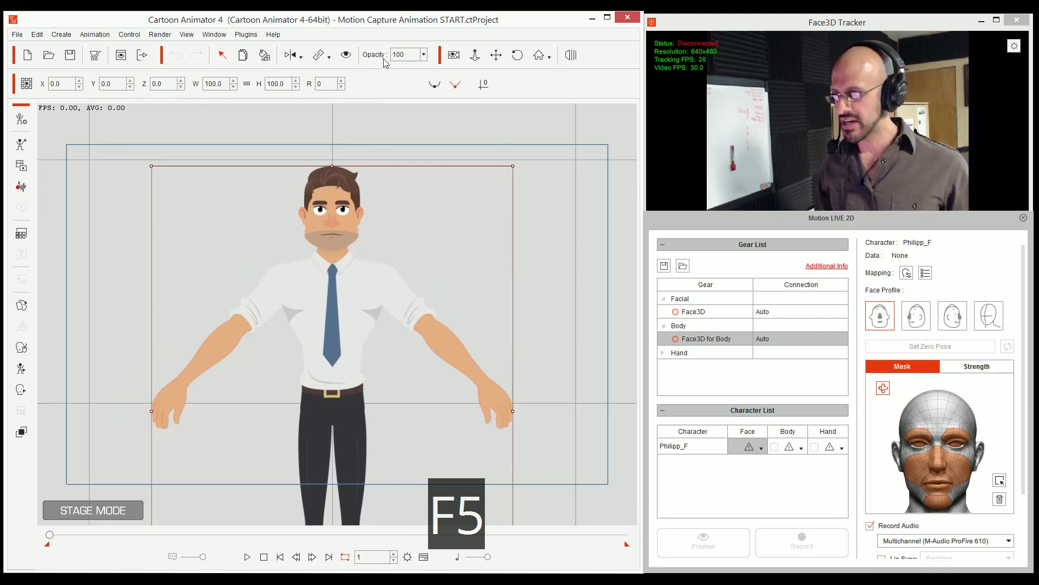
{"action": "mouse_move", "coordinate": [375, 347]}
{"action": "left_mouse_down"}
{"action": "mouse_move", "coordinate": [375, 313]}
{"action": "mouse_move", "coordinate": [385, 336]}
{"action": "left_mouse_up"}
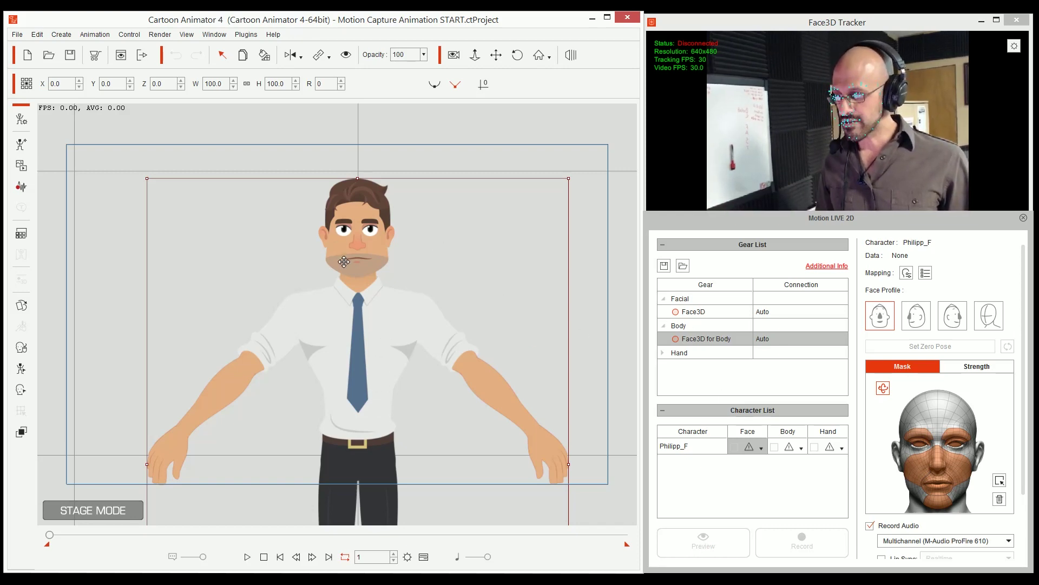
Step: Set Philipp_F's Face gear to Face3D and connect it for live webcam tracking
{"action": "left_click", "coordinate": [762, 448]}
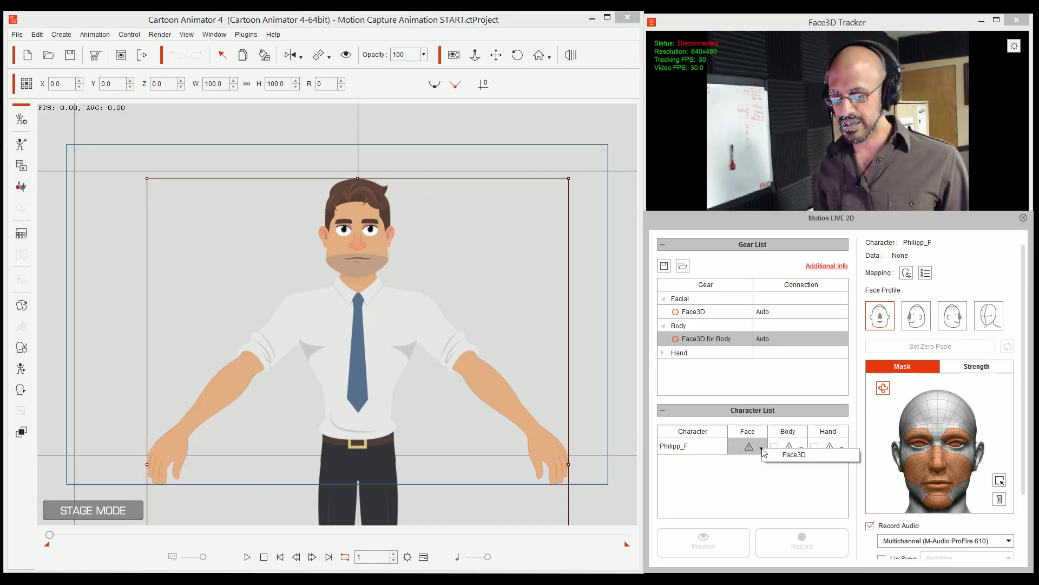
{"action": "left_click", "coordinate": [794, 456]}
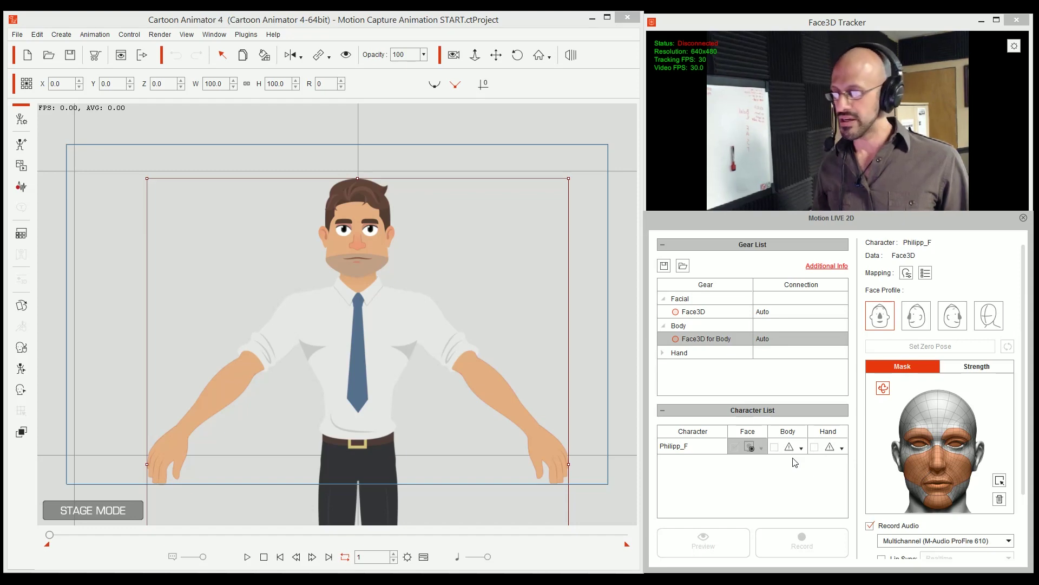
{"action": "left_click", "coordinate": [676, 312]}
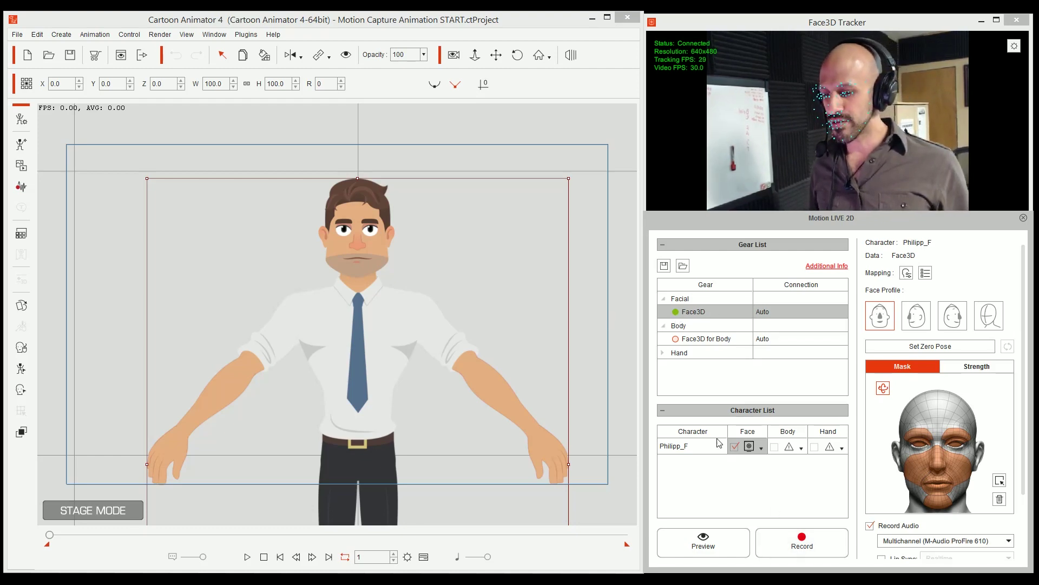
Step: Start the live Preview and set Philipp's zero pose while facing the camera
{"action": "left_click", "coordinate": [704, 545]}
{"action": "key", "text": "space"}
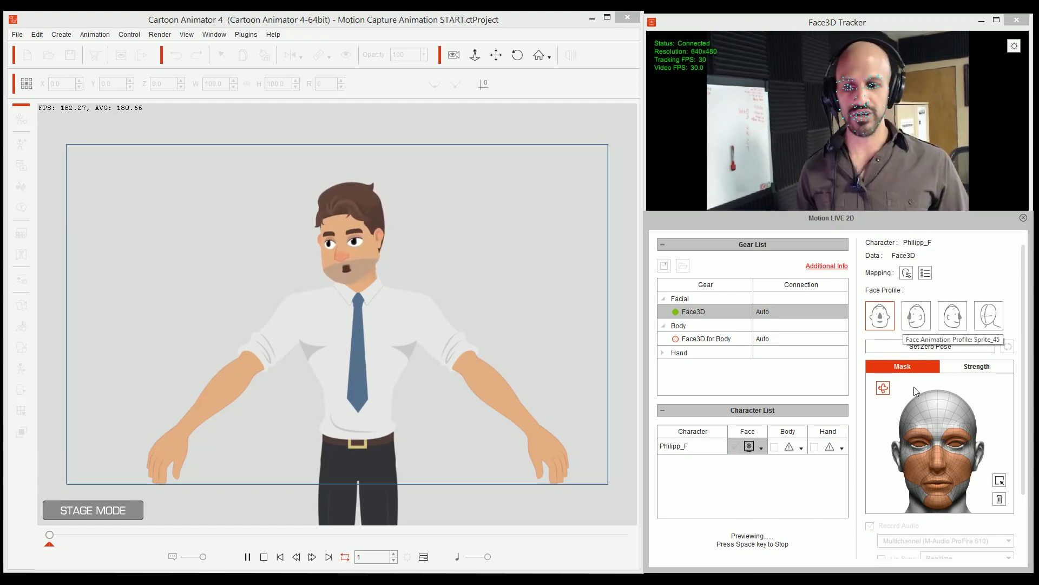
{"action": "left_click", "coordinate": [927, 350]}
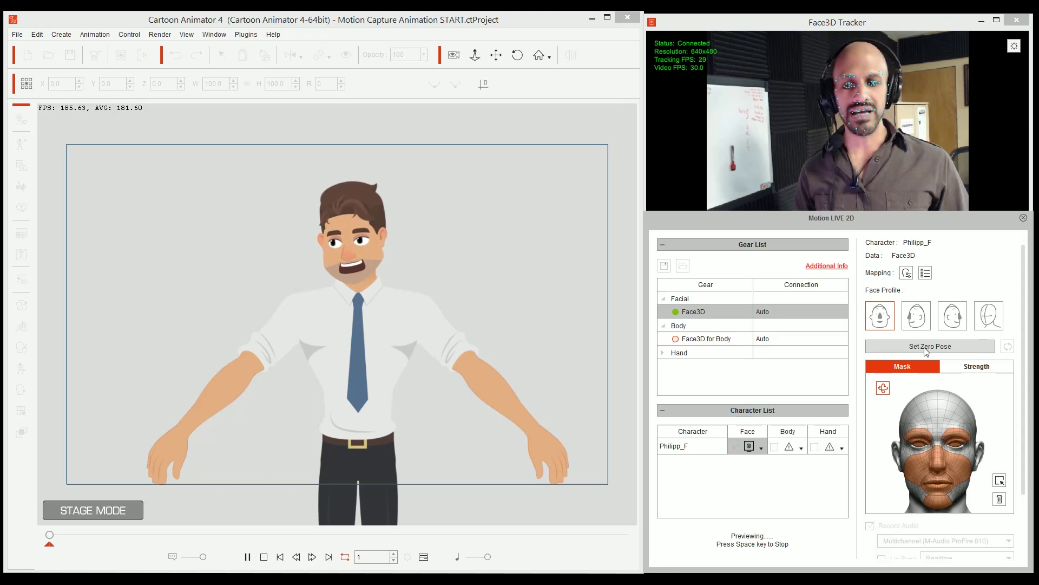
{"action": "left_click", "coordinate": [927, 349]}
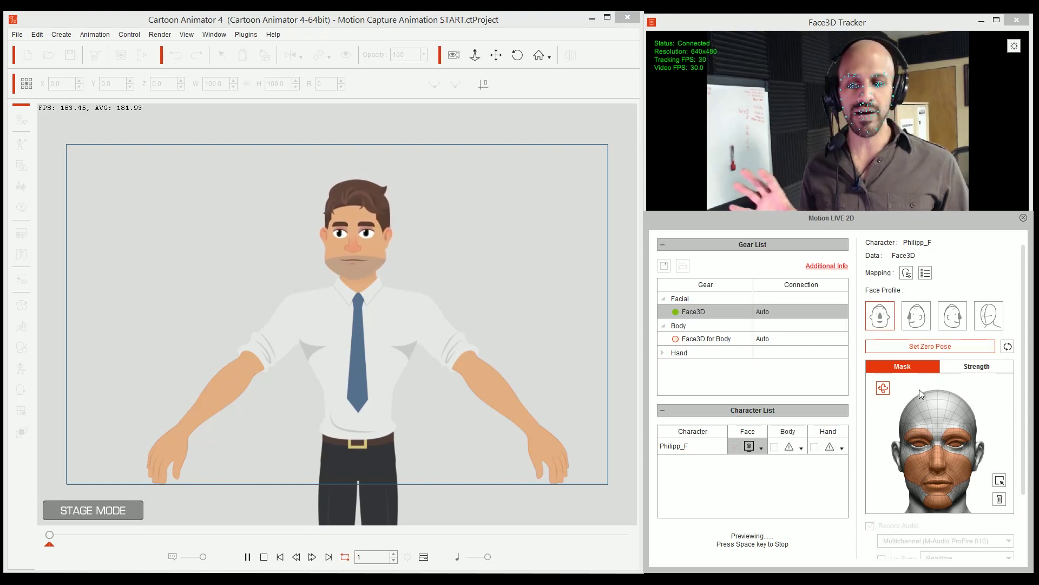
Step: Tick Smooth Head further down the Motion LIVE 2D settings
{"action": "scroll", "coordinate": [921, 418], "scroll_direction": "down", "scroll_amount": 2}
{"action": "scroll", "coordinate": [921, 418], "scroll_direction": "down", "scroll_amount": 2}
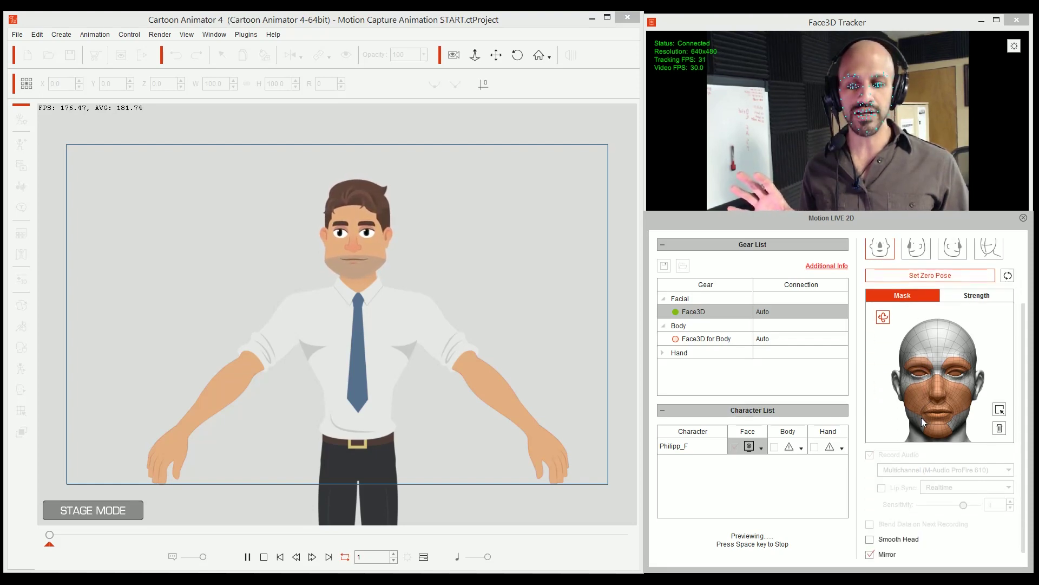
{"action": "left_click", "coordinate": [899, 539]}
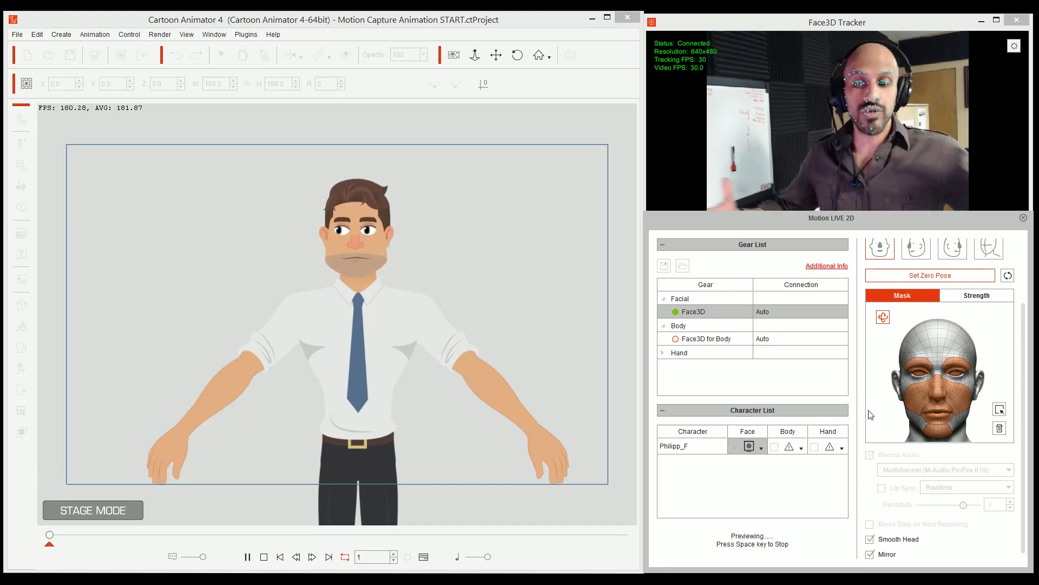
Step: Stop the preview and set Philipp_F's Body gear to Face3D for Body in the Character List
{"action": "left_click", "coordinate": [801, 451]}
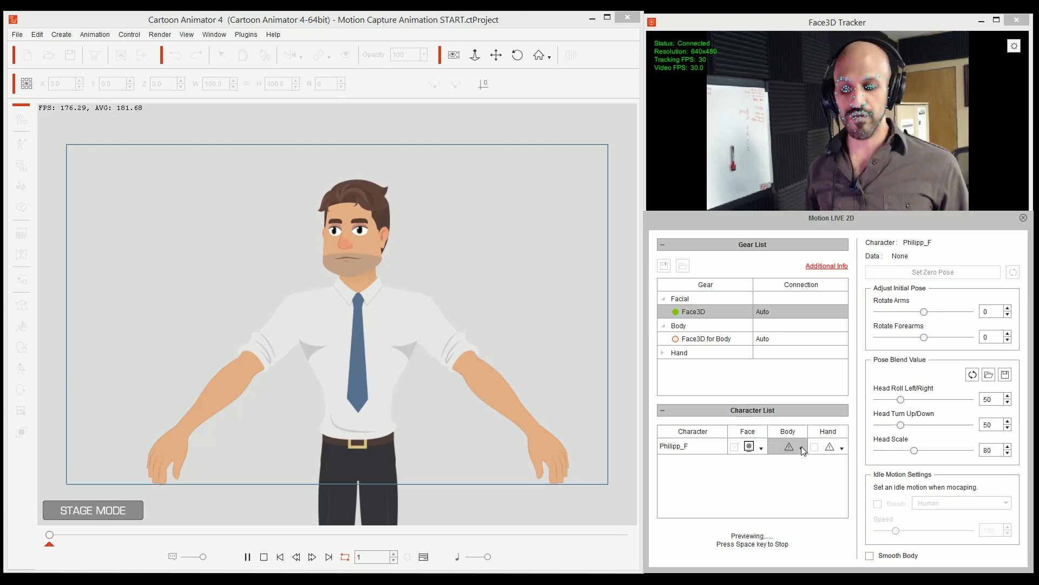
{"action": "left_click", "coordinate": [802, 446]}
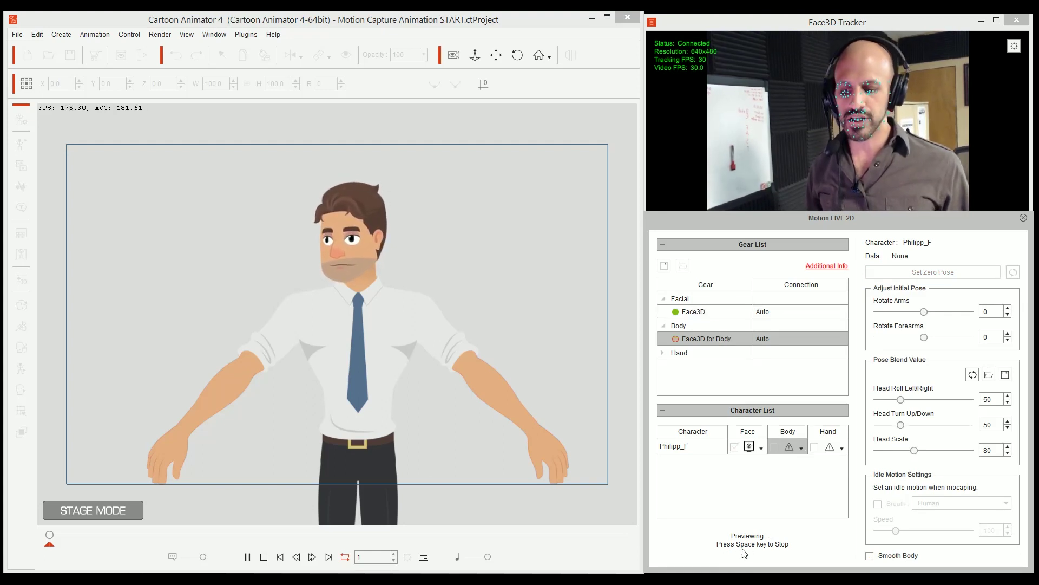
{"action": "key", "text": "space"}
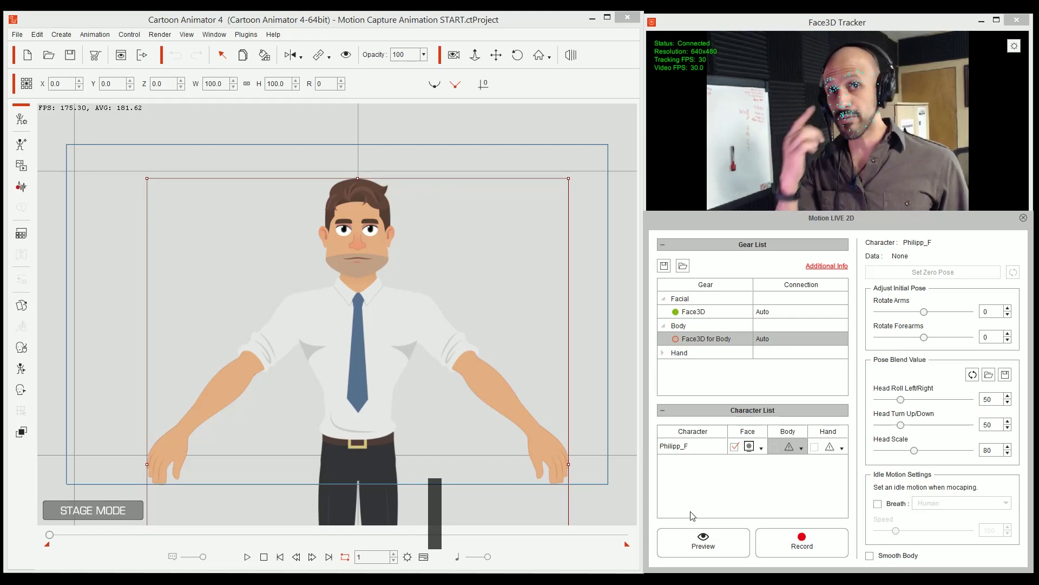
{"action": "left_click", "coordinate": [703, 543]}
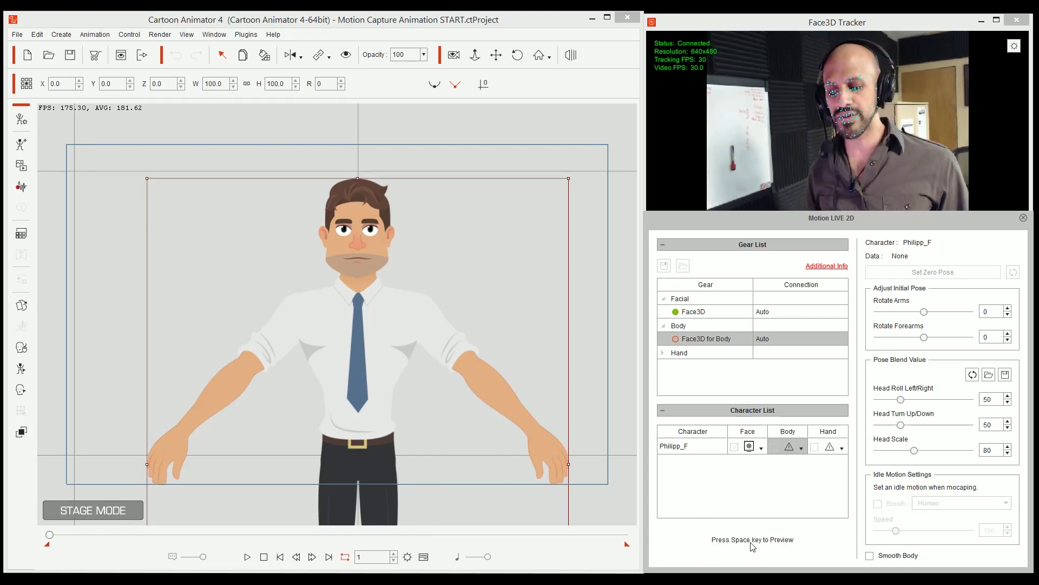
{"action": "key", "text": "space"}
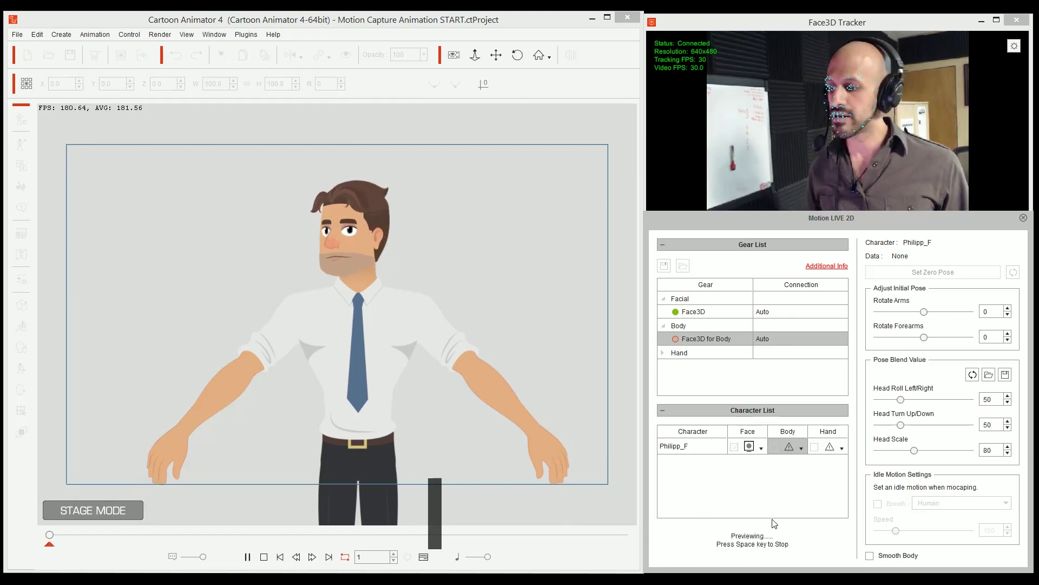
{"action": "key", "text": "space"}
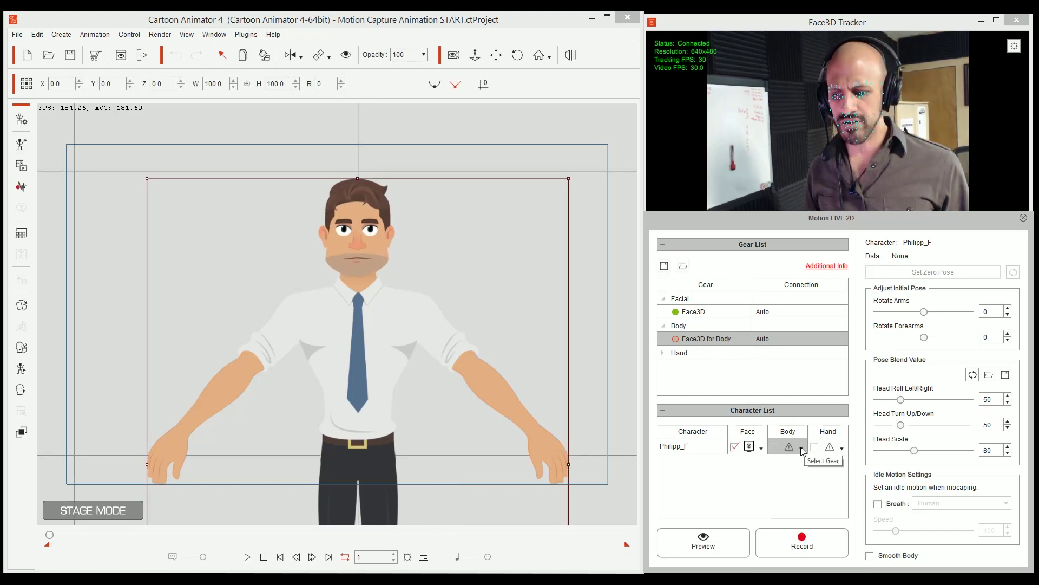
{"action": "left_click", "coordinate": [802, 451]}
{"action": "left_click", "coordinate": [832, 458]}
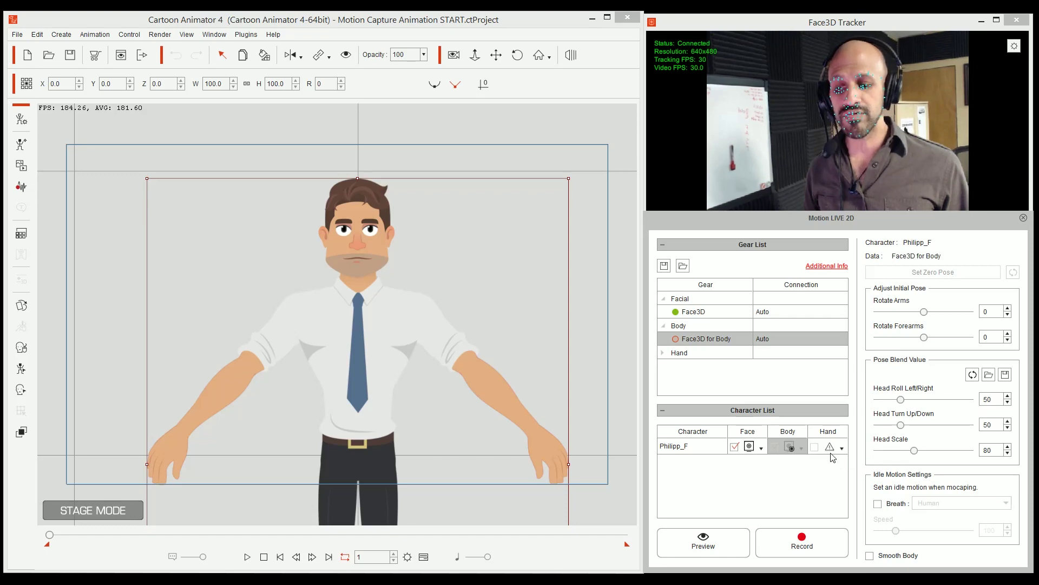
Step: Connect Face3D for Body, add the Human breathing idle at speed 100, and enable Smooth Body
{"action": "left_click", "coordinate": [676, 339]}
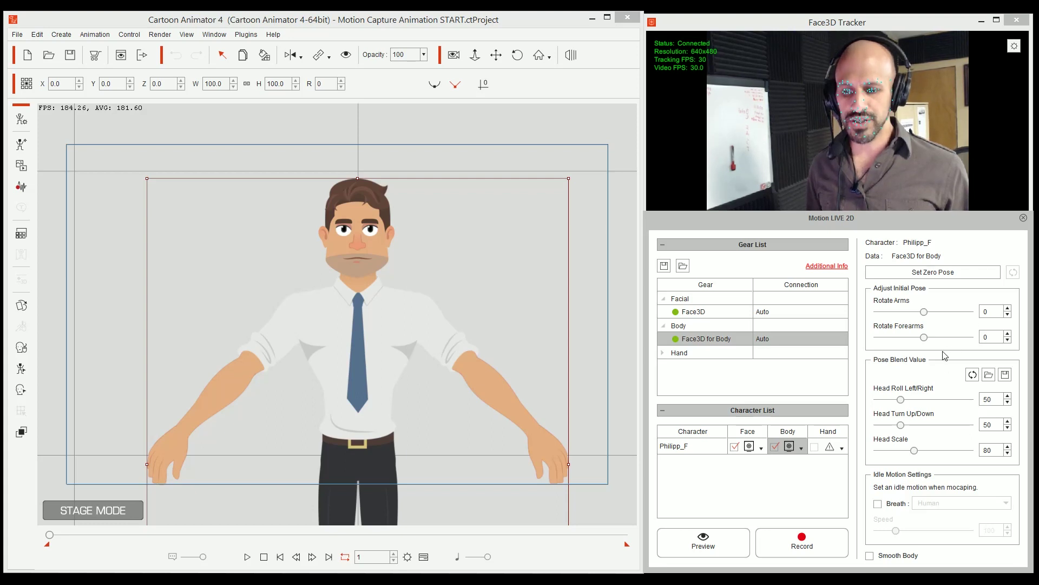
{"action": "left_click", "coordinate": [895, 503]}
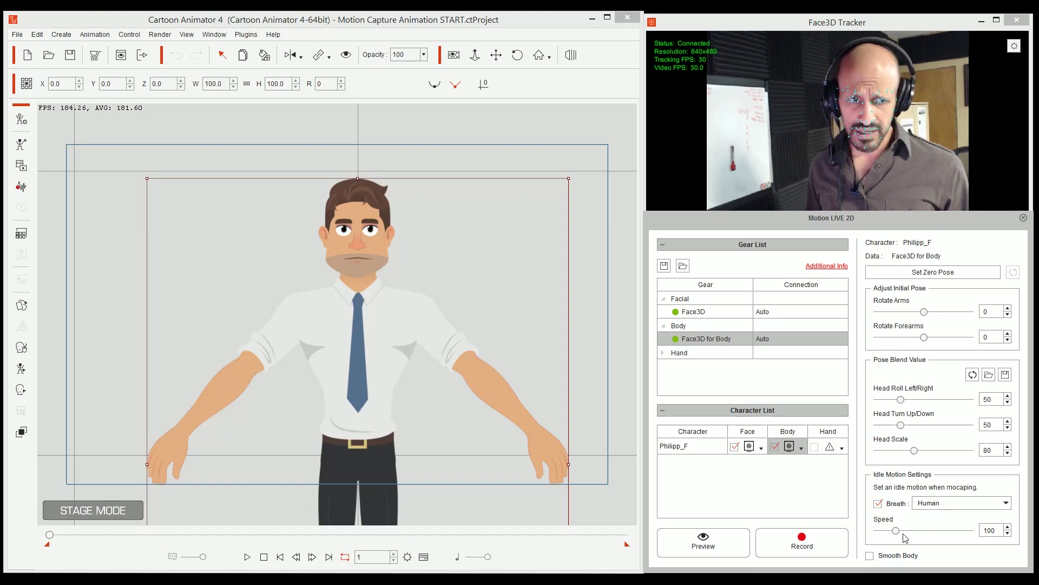
{"action": "left_click", "coordinate": [888, 558]}
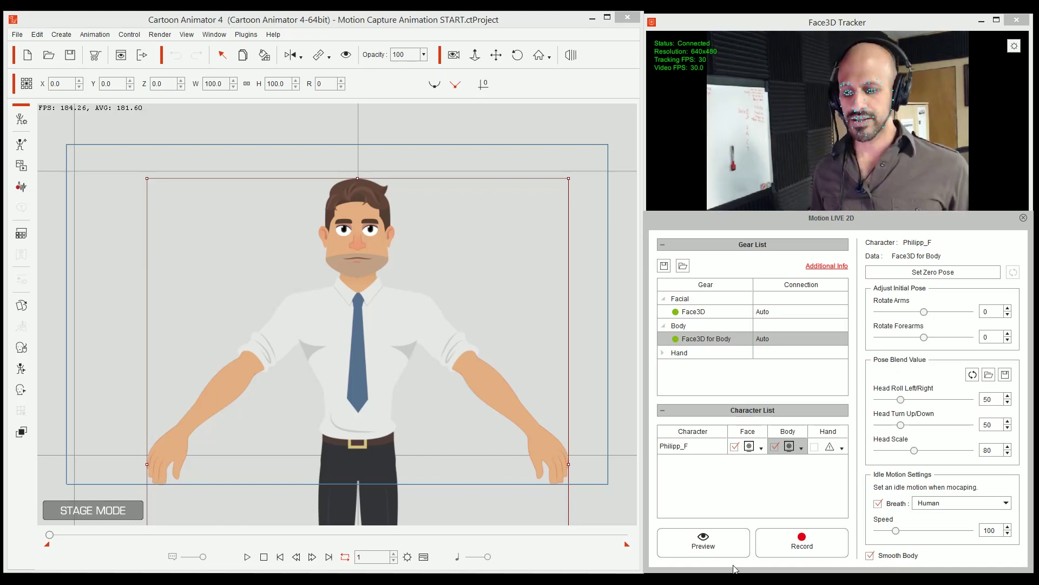
Step: Run the live preview of Philipp_F following the webcam face and body tracking, then restart it
{"action": "left_click", "coordinate": [710, 547]}
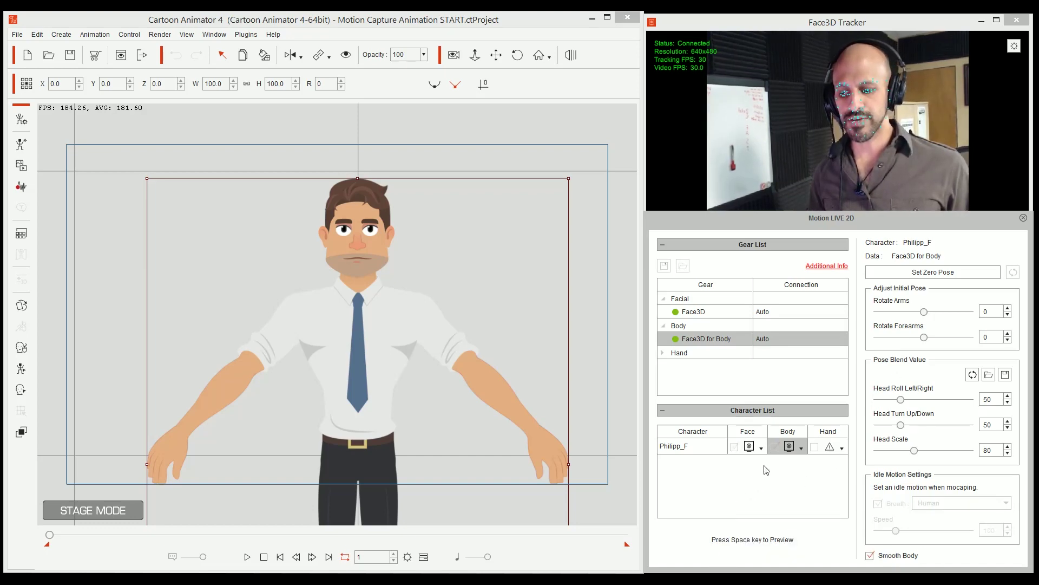
{"action": "key", "text": "space"}
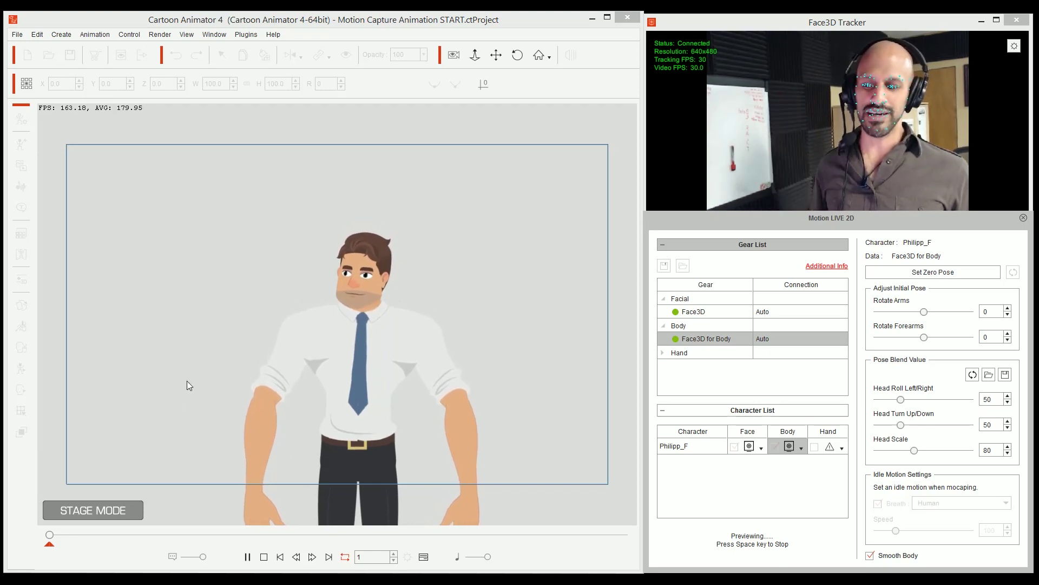
{"action": "key", "text": "space"}
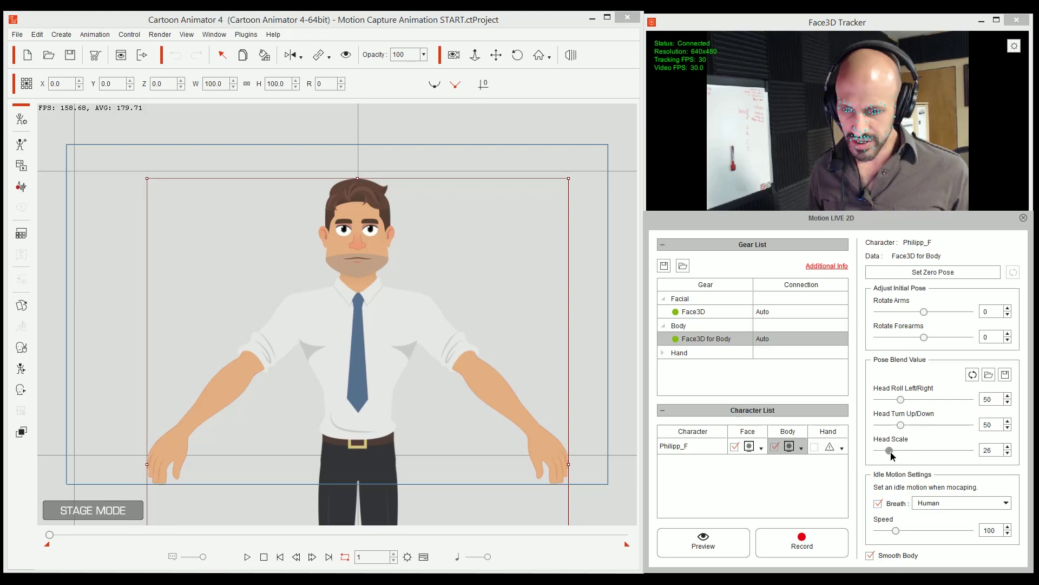
{"action": "left_click", "coordinate": [720, 541]}
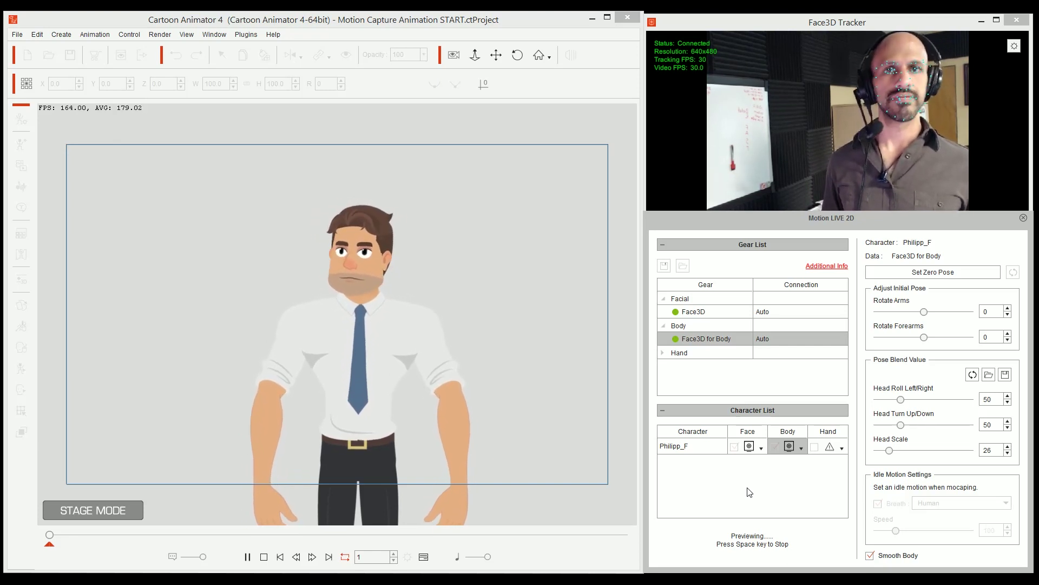
Step: Set the current stance as the body's zero pose and show the Face3D face tracking Mask/Strength settings
{"action": "left_click", "coordinate": [947, 277]}
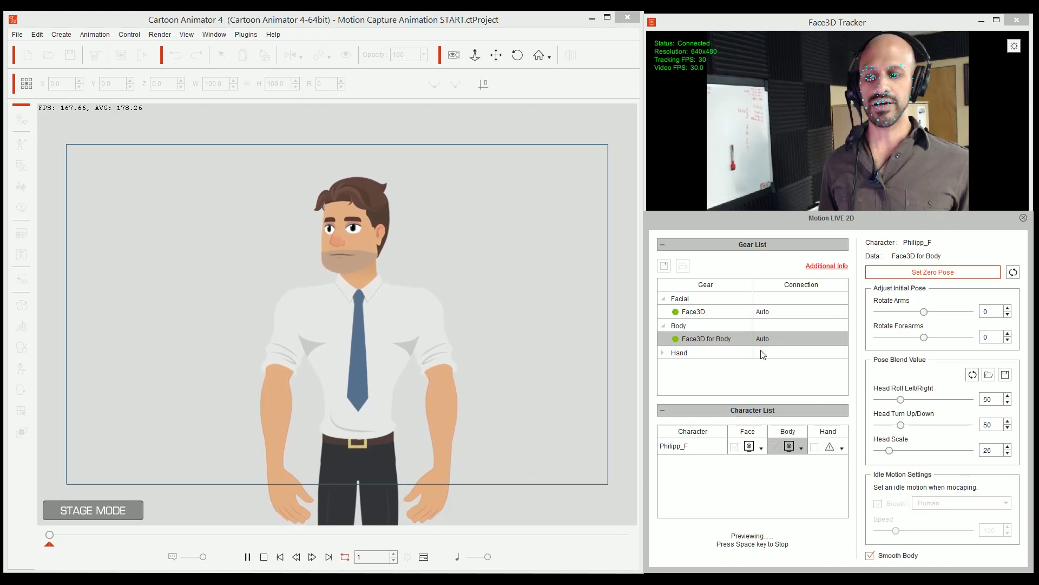
{"action": "left_click", "coordinate": [716, 309]}
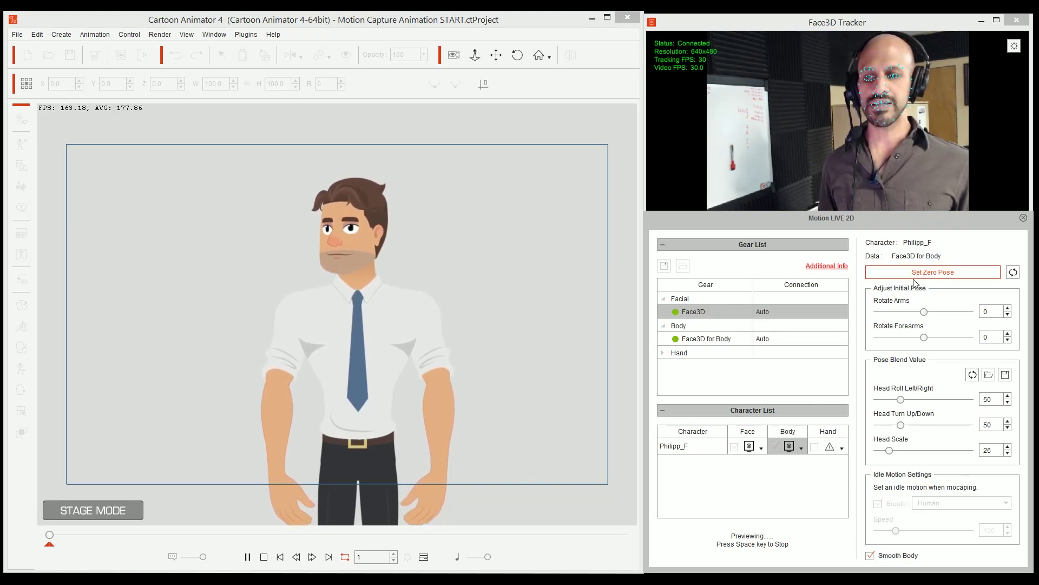
{"action": "left_click", "coordinate": [743, 447]}
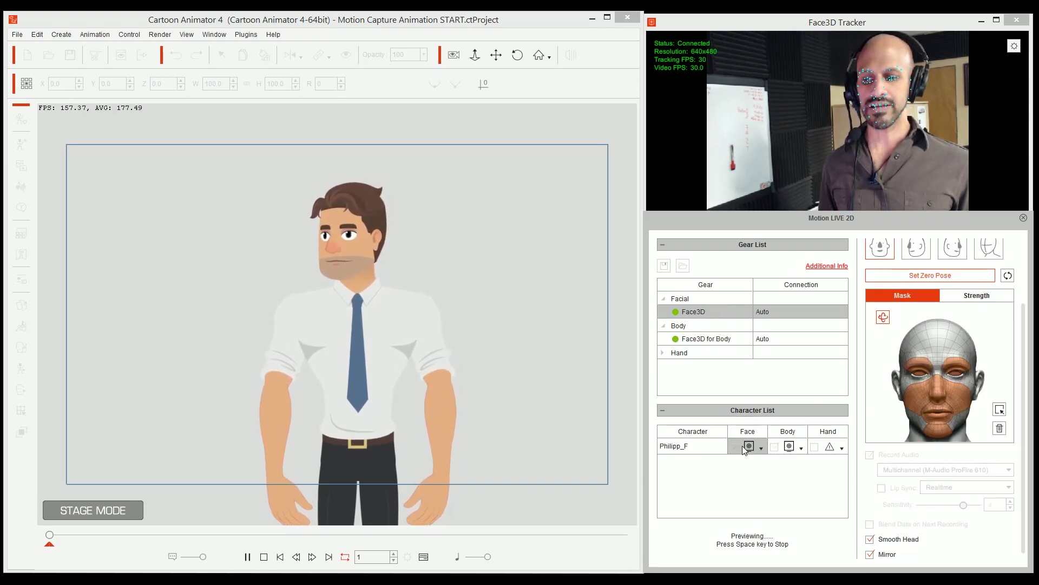
{"action": "left_click", "coordinate": [926, 276]}
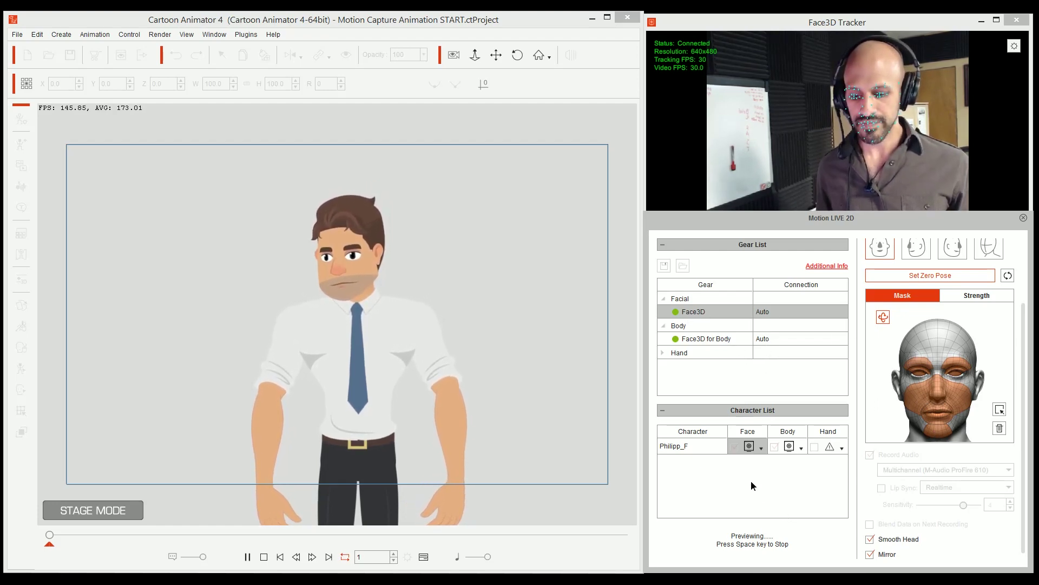
Step: Stop the preview and record audio from Multichannel (M-Audio ProFire 610) with Postprocess lip sync
{"action": "key", "text": "space"}
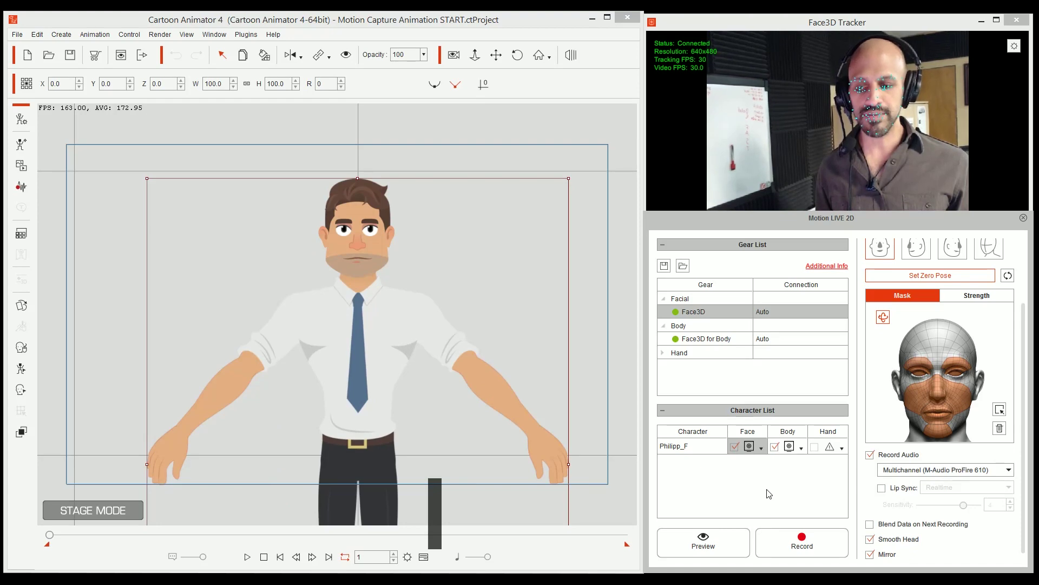
{"action": "left_click", "coordinate": [915, 470]}
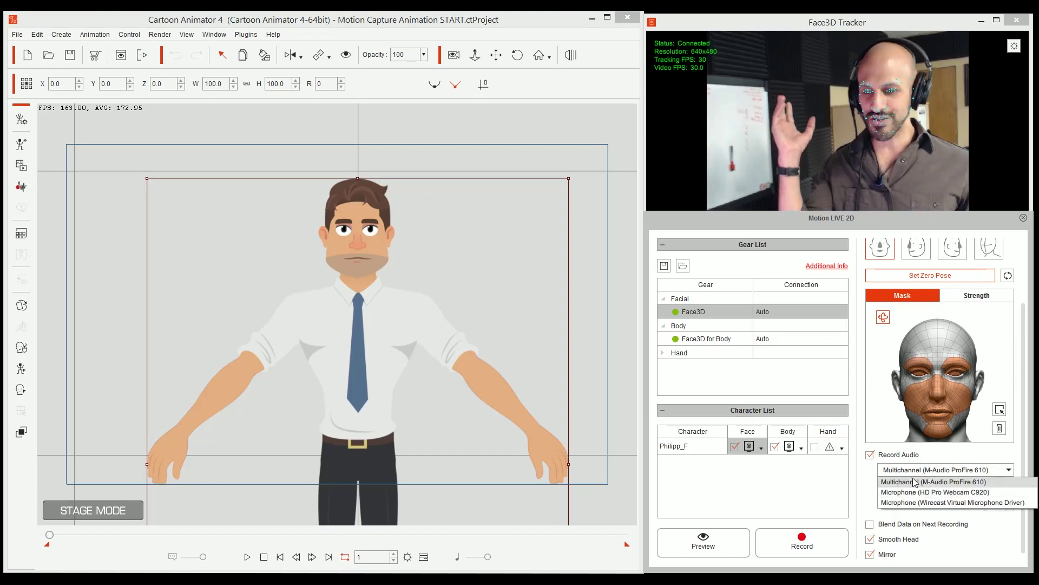
{"action": "left_click", "coordinate": [917, 481]}
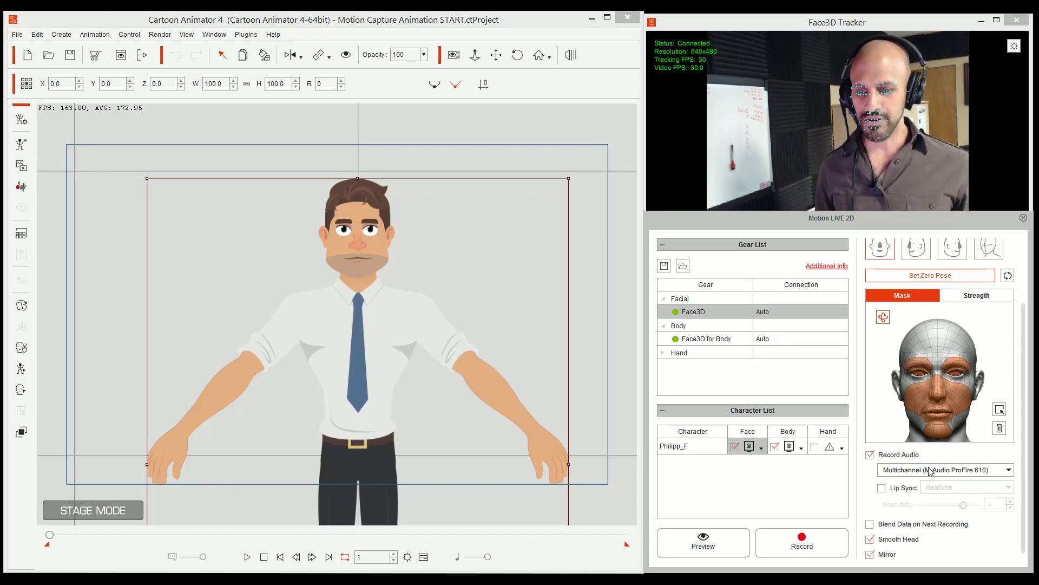
{"action": "left_click", "coordinate": [904, 488]}
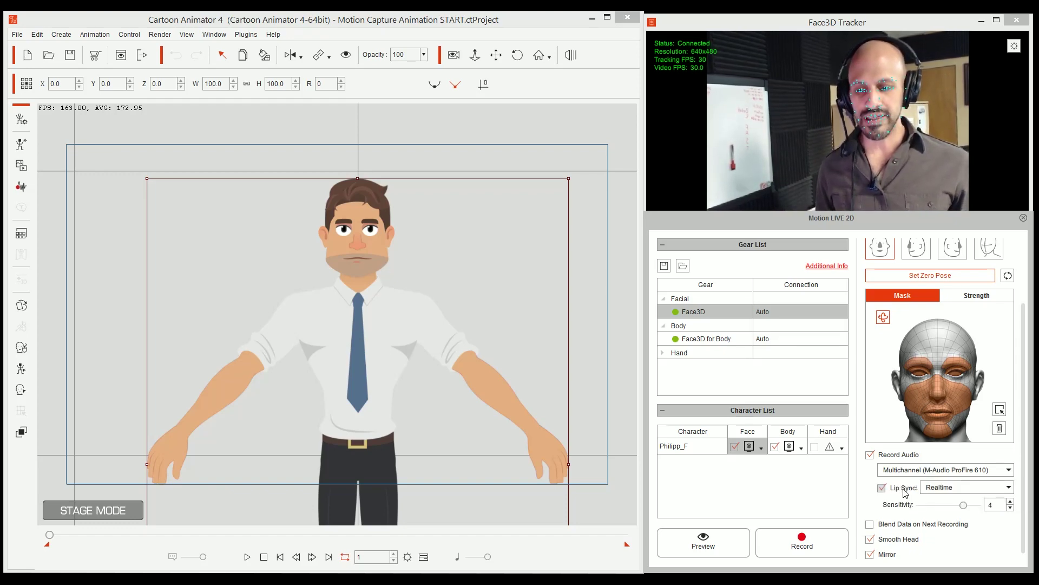
{"action": "left_click", "coordinate": [969, 489]}
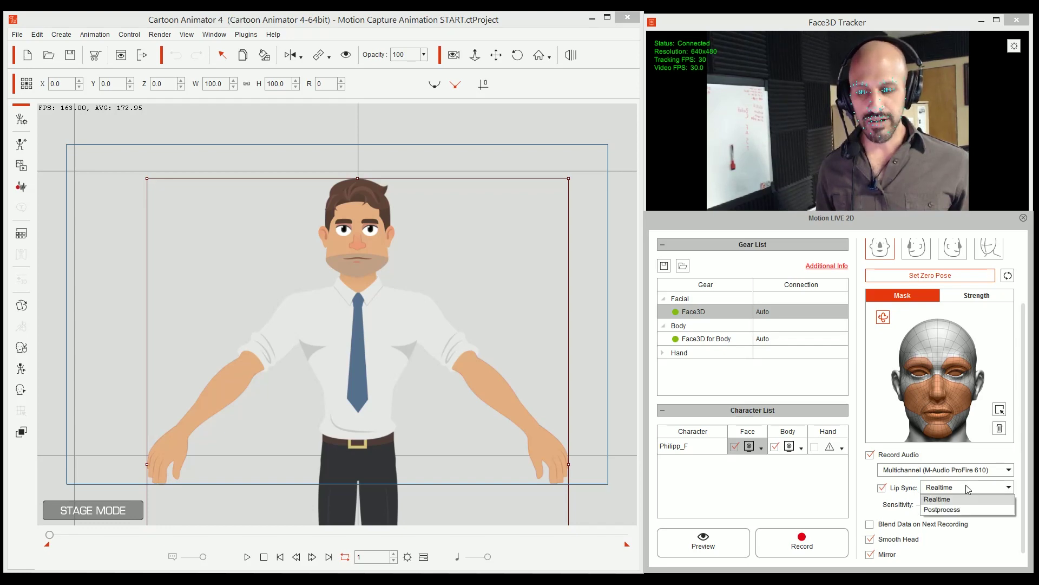
{"action": "left_click", "coordinate": [944, 511]}
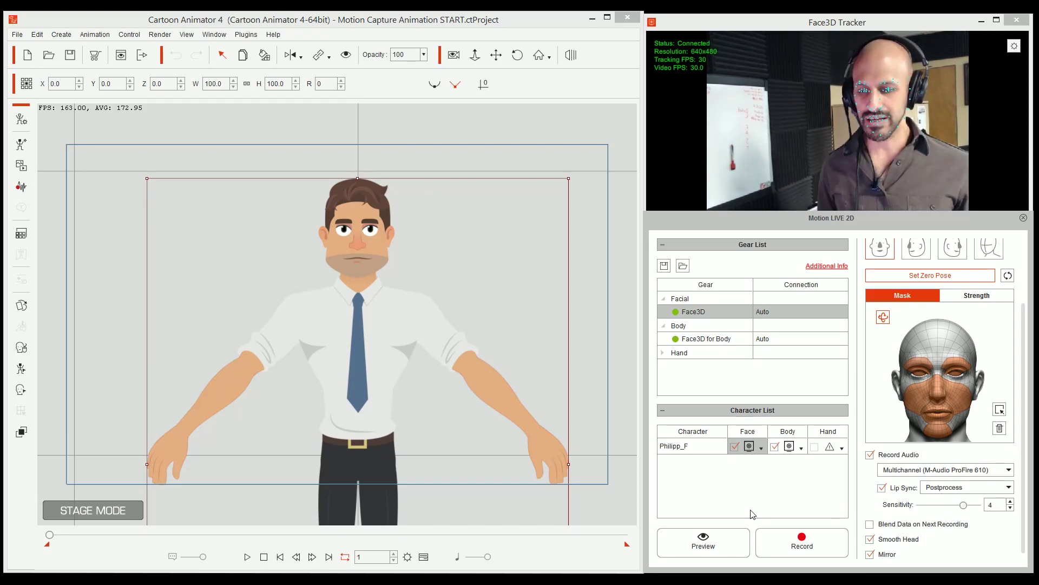
Step: Record a webcam-driven face and body mocap take with audio, stopping at frame 379
{"action": "left_click", "coordinate": [808, 544]}
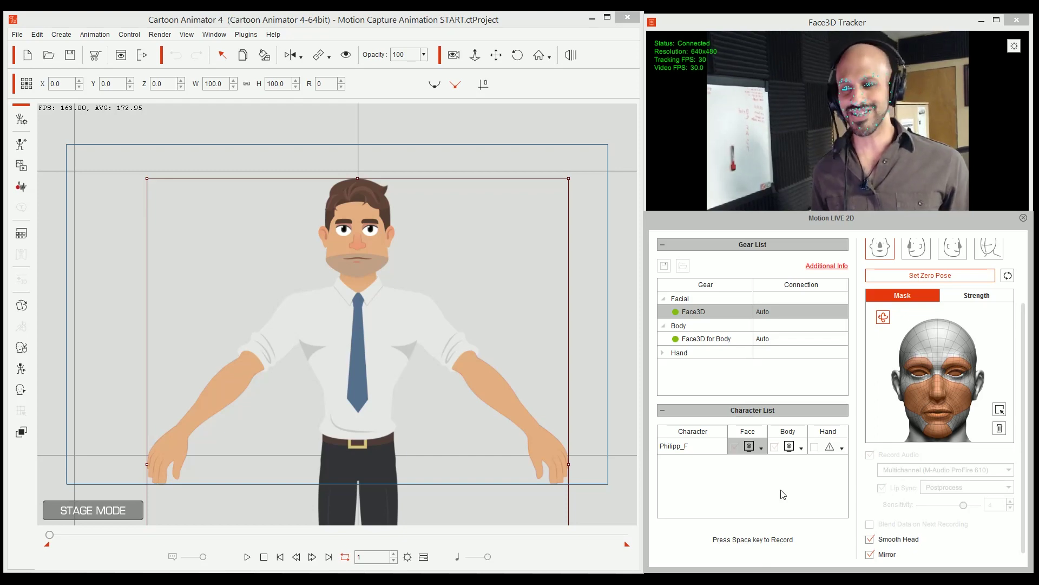
{"action": "key", "text": "space"}
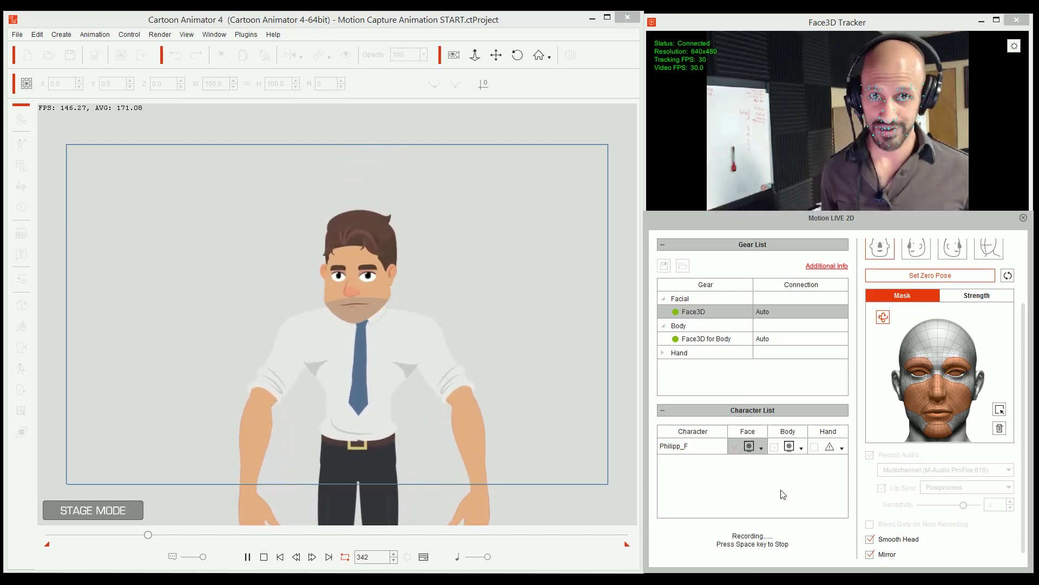
{"action": "key", "text": "space"}
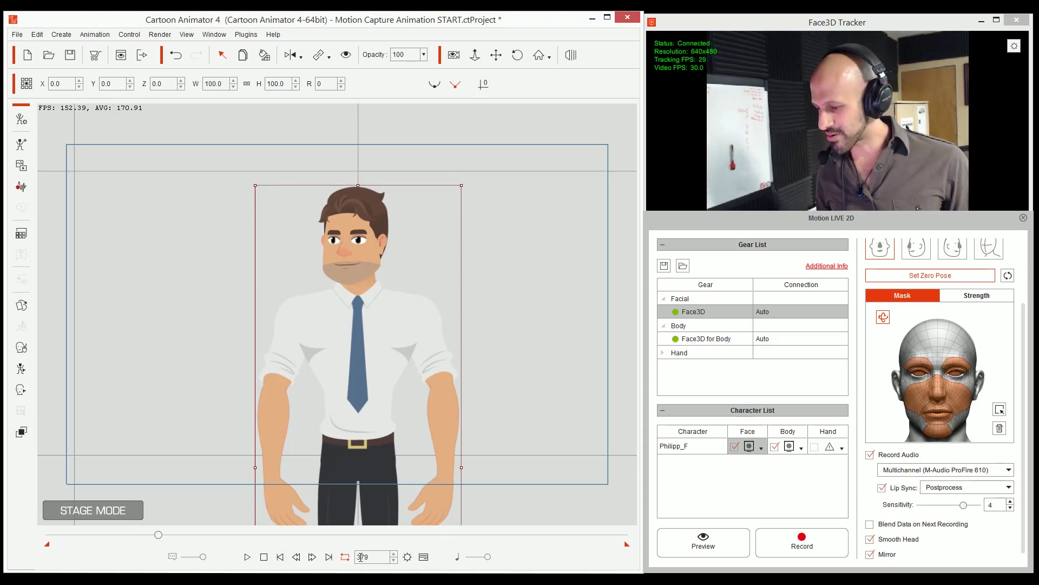
Step: Change the project's Total length from 2000 to 379 frames in Project Settings
{"action": "left_click", "coordinate": [407, 558]}
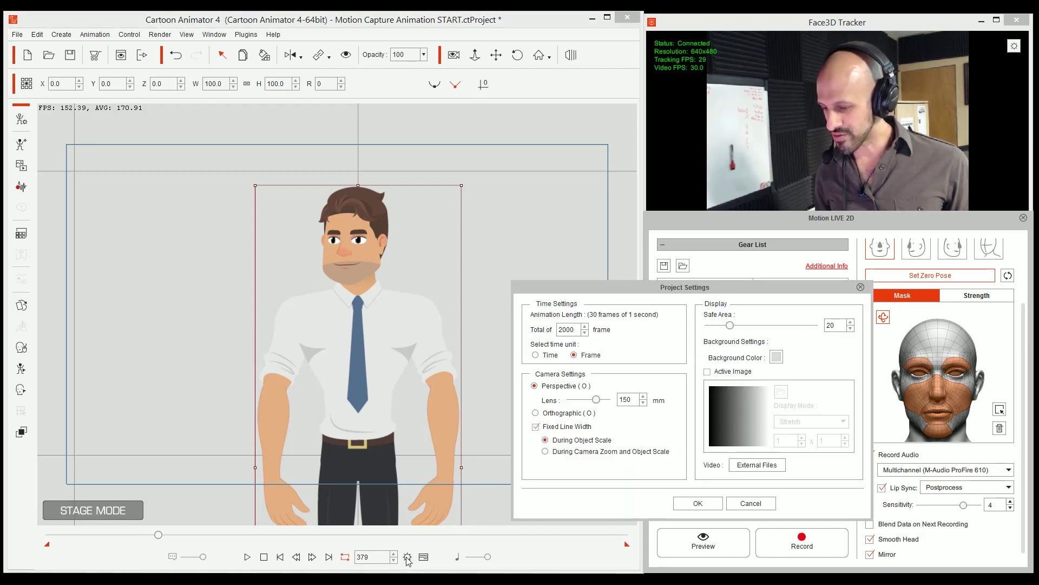
{"action": "left_click_drag", "start_coordinate": [575, 329], "coordinate": [507, 332]}
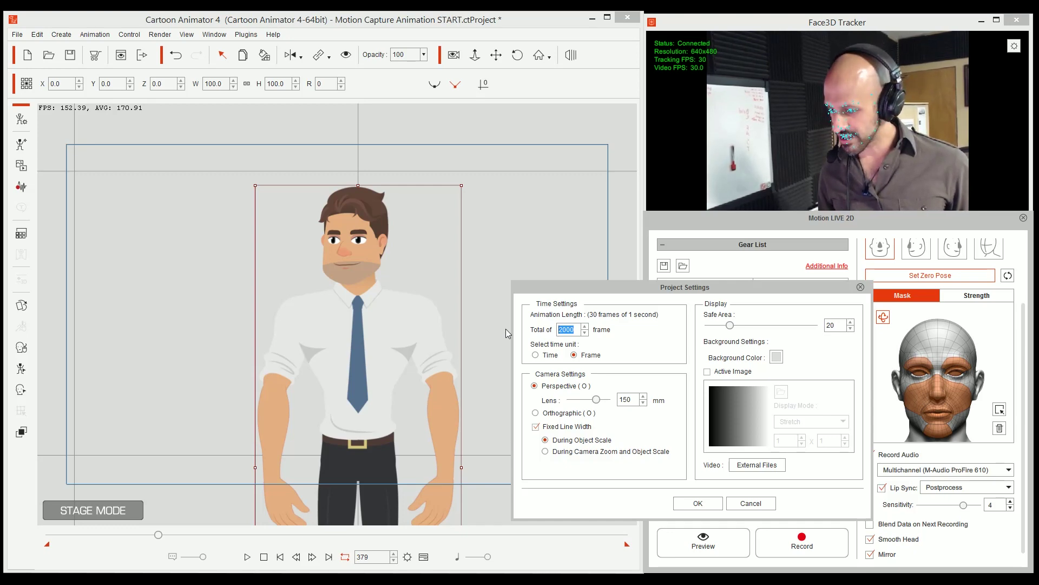
{"action": "type", "text": "379"}
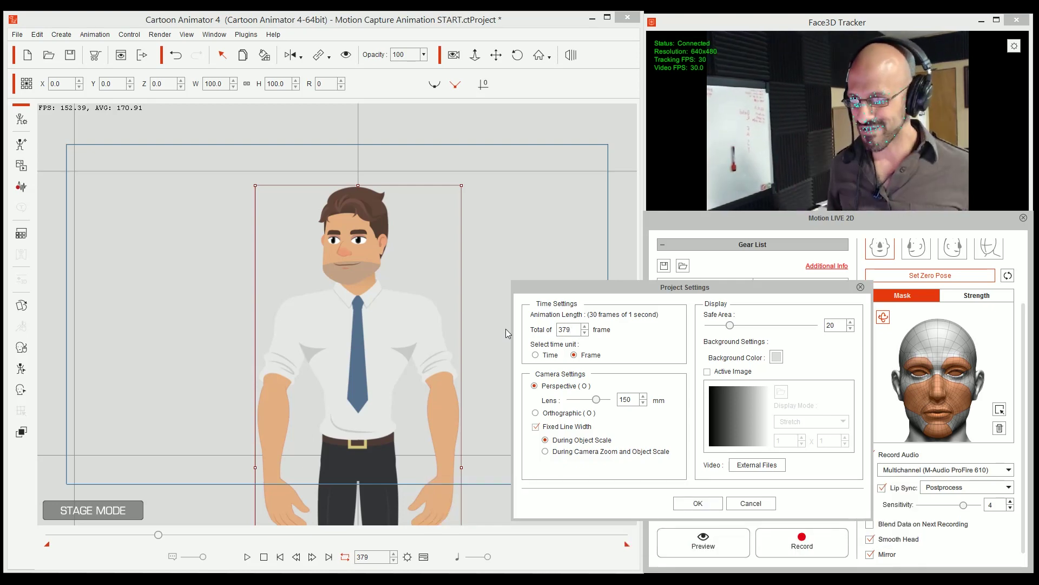
{"action": "left_click", "coordinate": [698, 502]}
{"action": "left_click", "coordinate": [248, 557]}
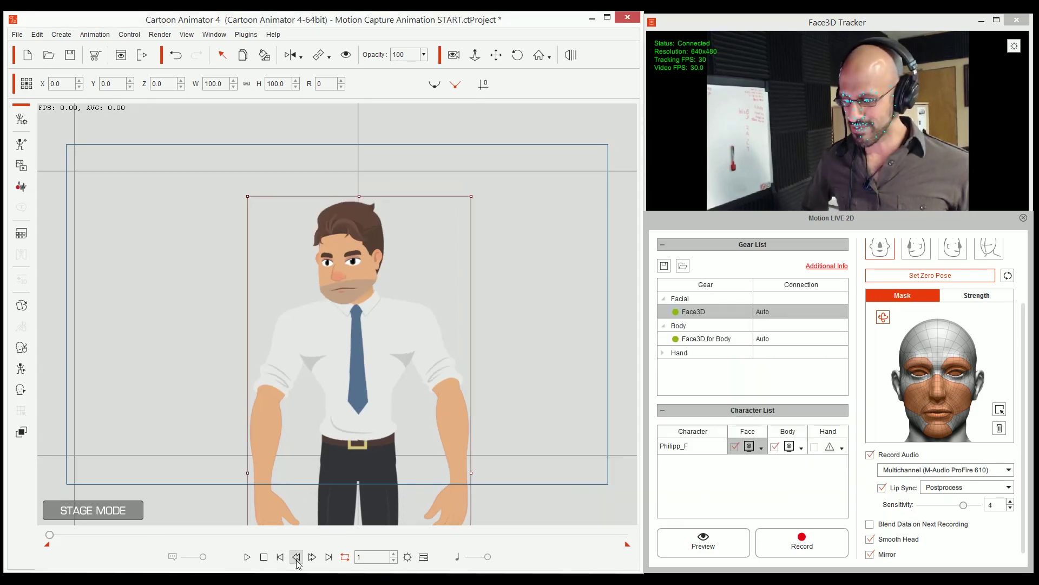
{"action": "left_click", "coordinate": [263, 557]}
{"action": "left_click", "coordinate": [248, 557]}
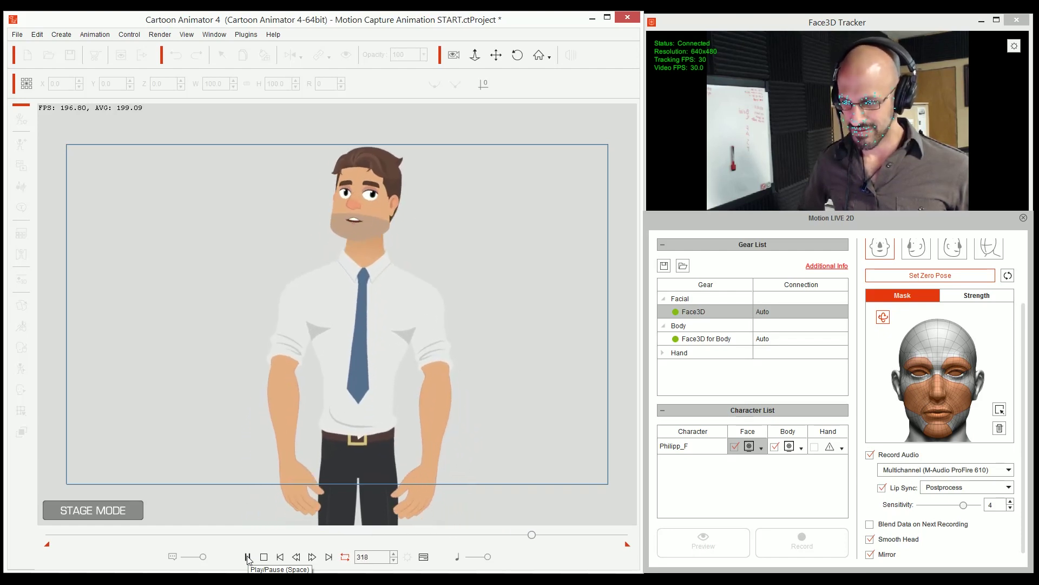
{"action": "left_click", "coordinate": [264, 558]}
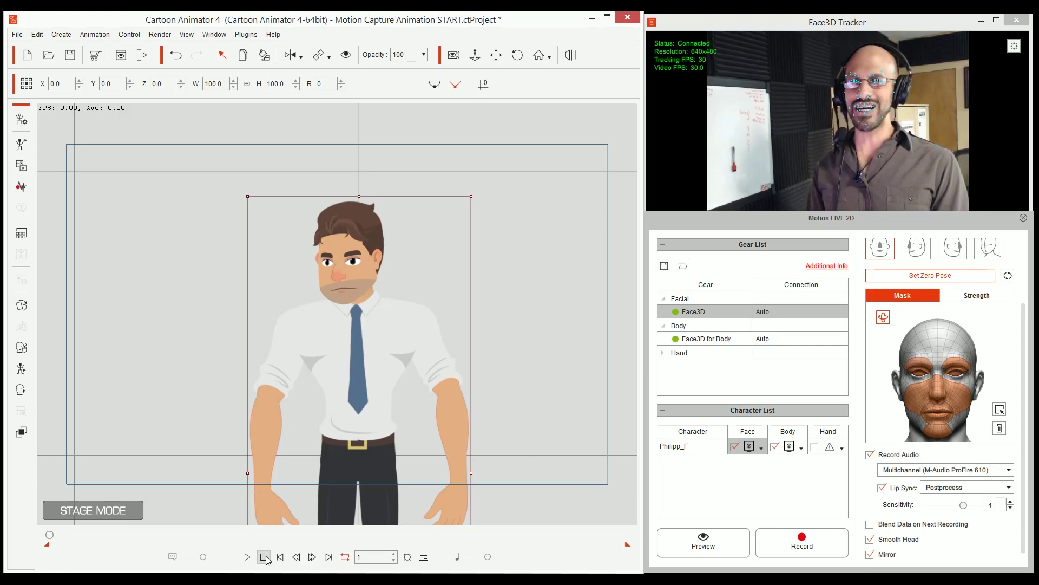